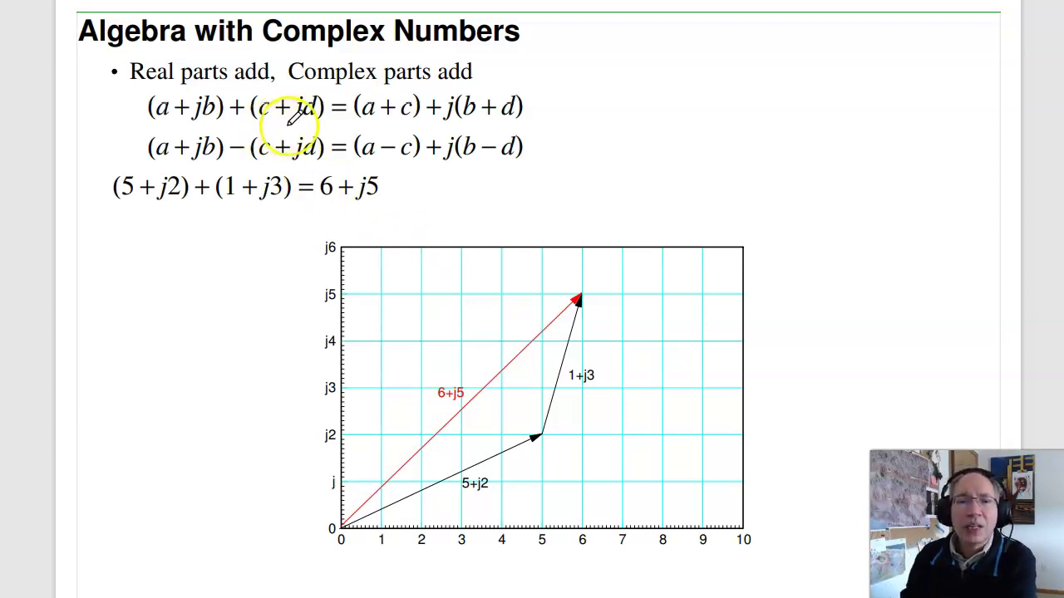
- Bring Free42 over the slides, move it off the addition formulas, and clear the stack
key("alt+Tab")
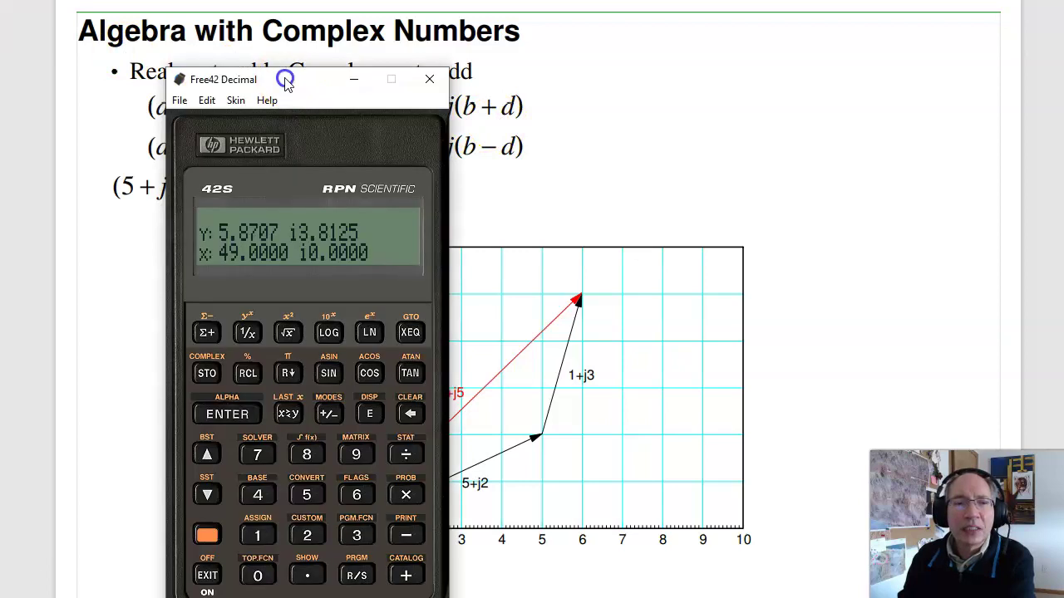
left_click_drag(285, 75, 713, 40)
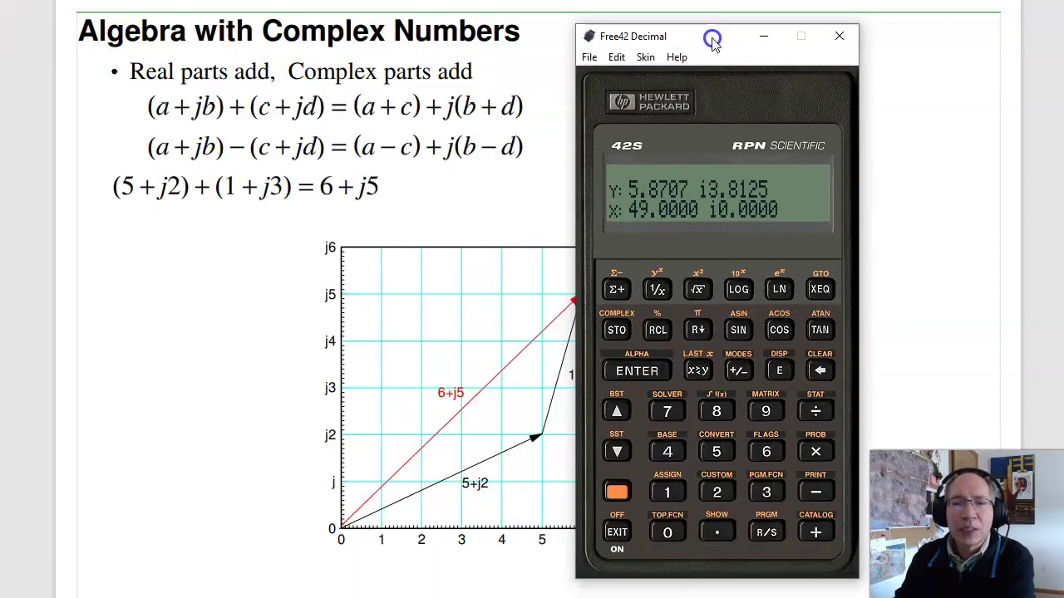
left_click(819, 370)
left_click(640, 371)
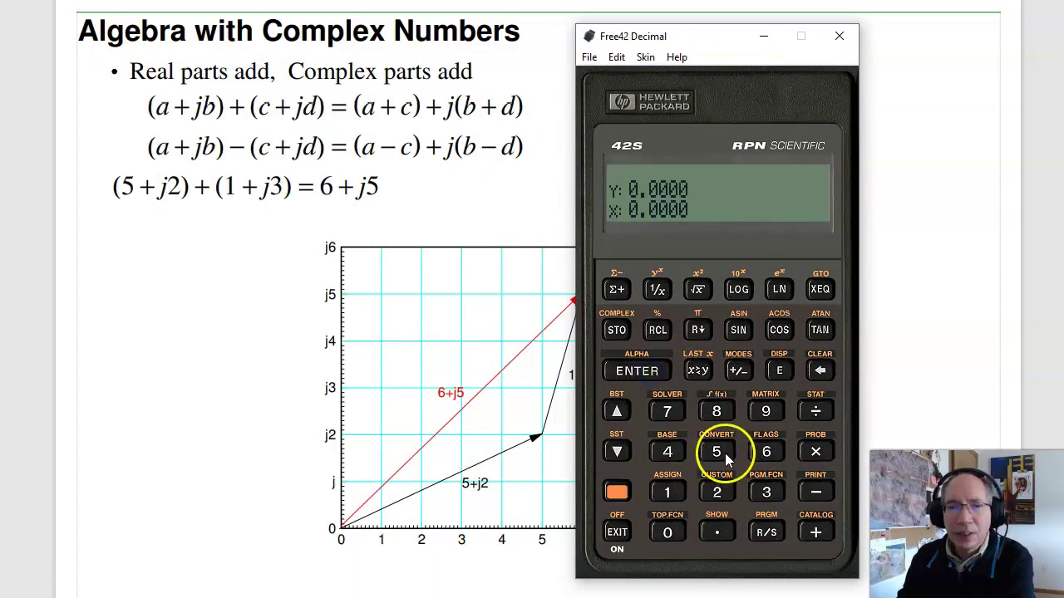
- Enter the complex number 5+i2
left_click(716, 452)
left_click(641, 372)
left_click(711, 486)
left_click(617, 492)
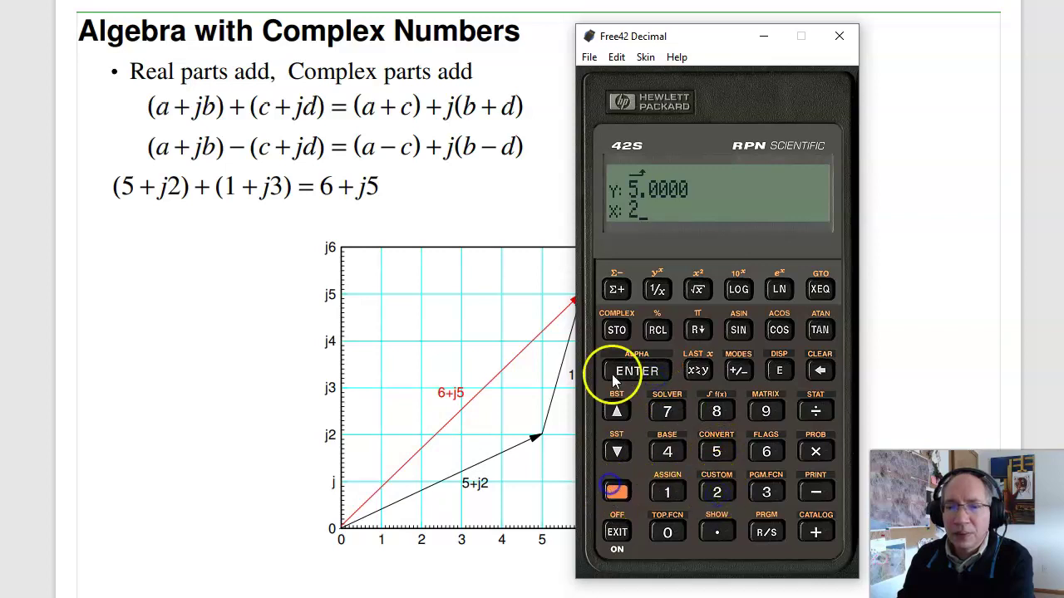
left_click(619, 331)
- Enter 1+i3 and add it to 5+i2, giving 6.0000 i5.0000
left_click(667, 492)
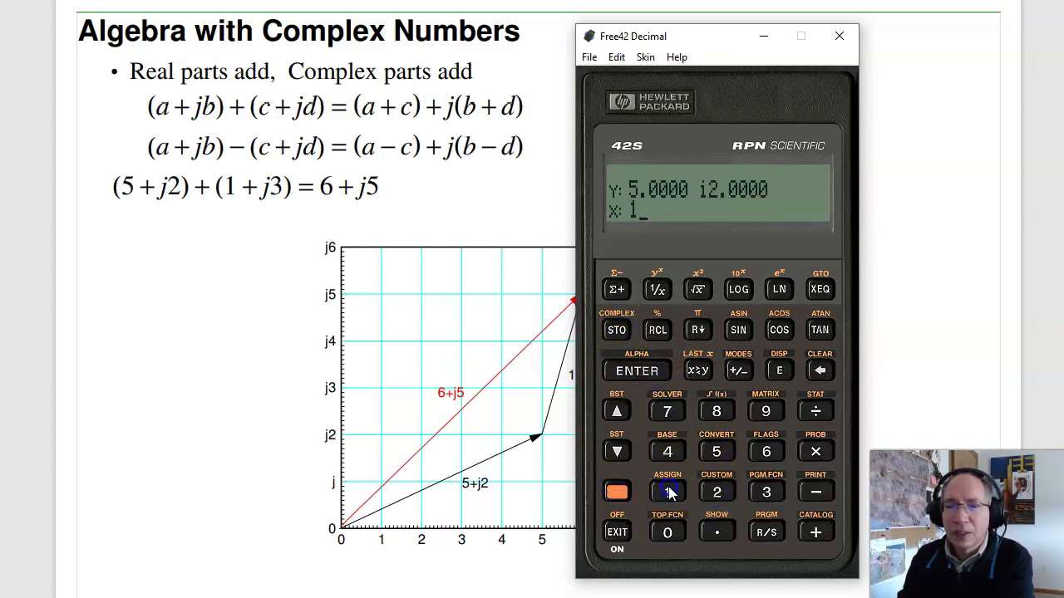
left_click(648, 370)
left_click(765, 492)
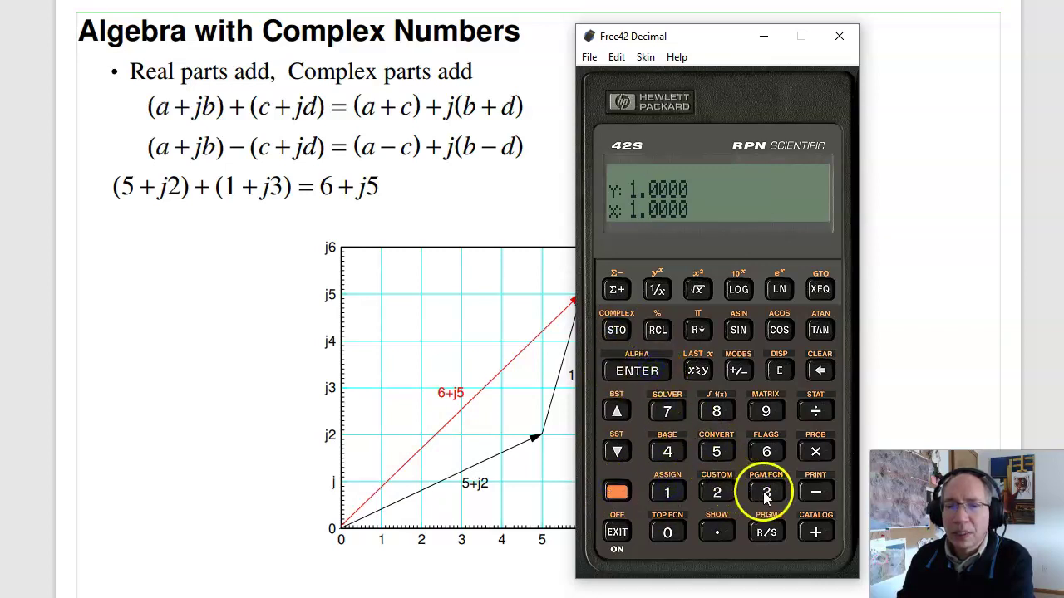
left_click(615, 333)
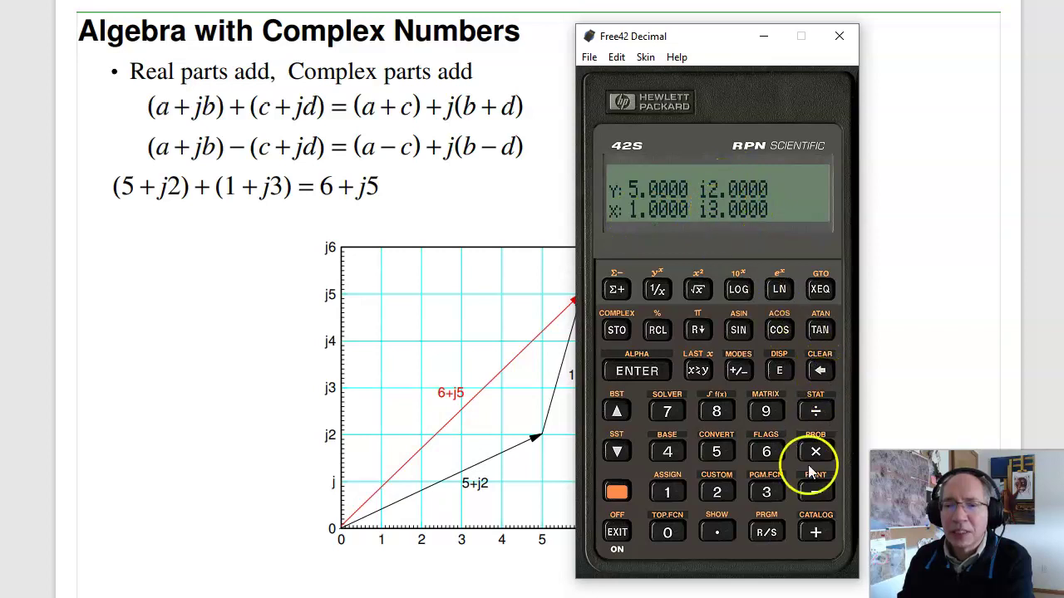
left_click(815, 532)
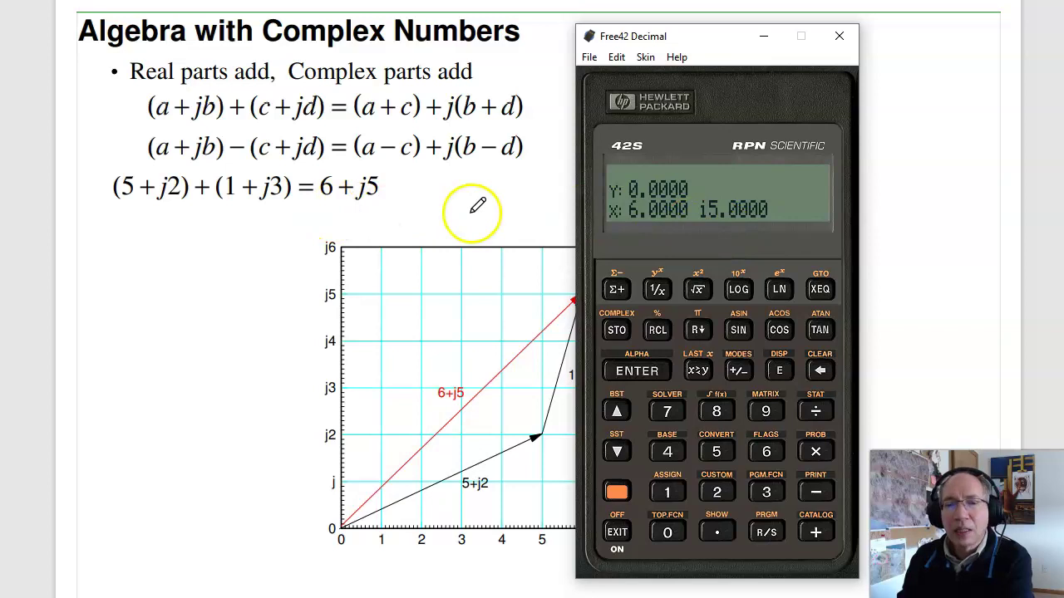
- Enter 3+i4 and subtract it from 6+i5 to get 3.0000 i1.0000, then recentre the calculator
left_click(766, 492)
left_click(637, 371)
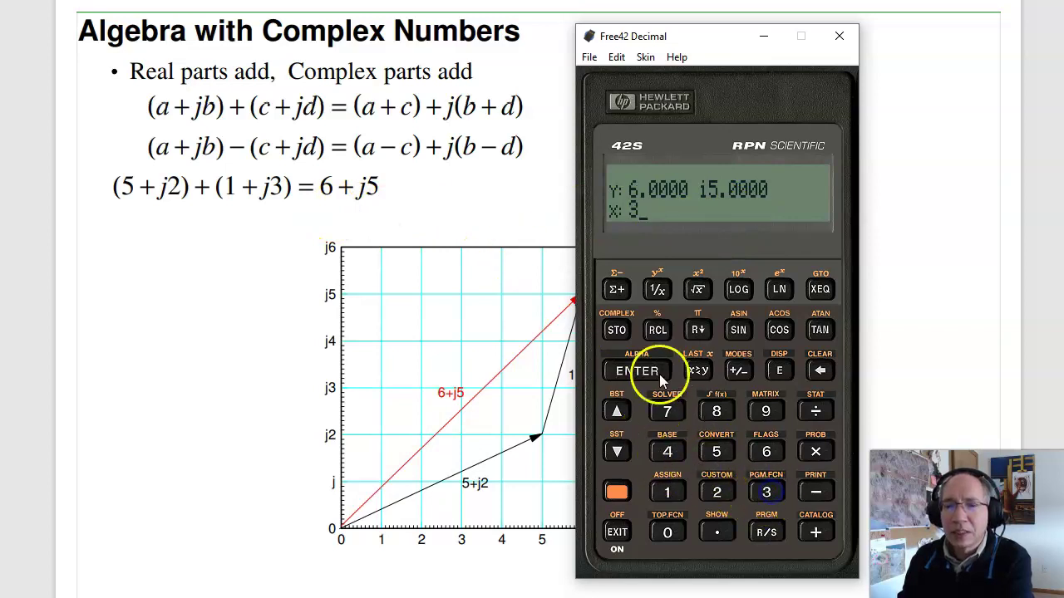
left_click(667, 451)
left_click(617, 492)
left_click(629, 341)
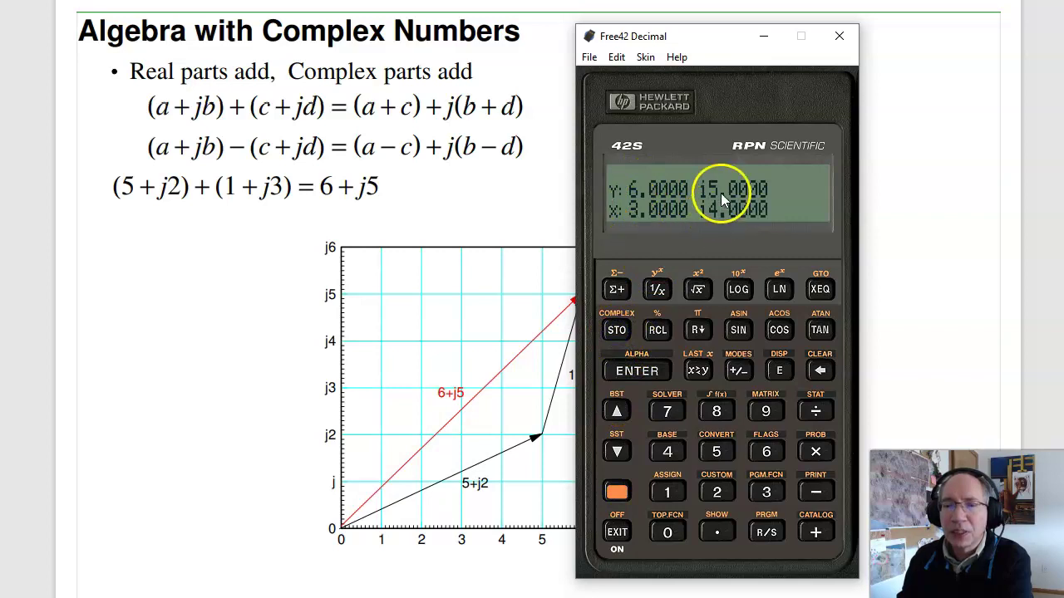
left_click(821, 493)
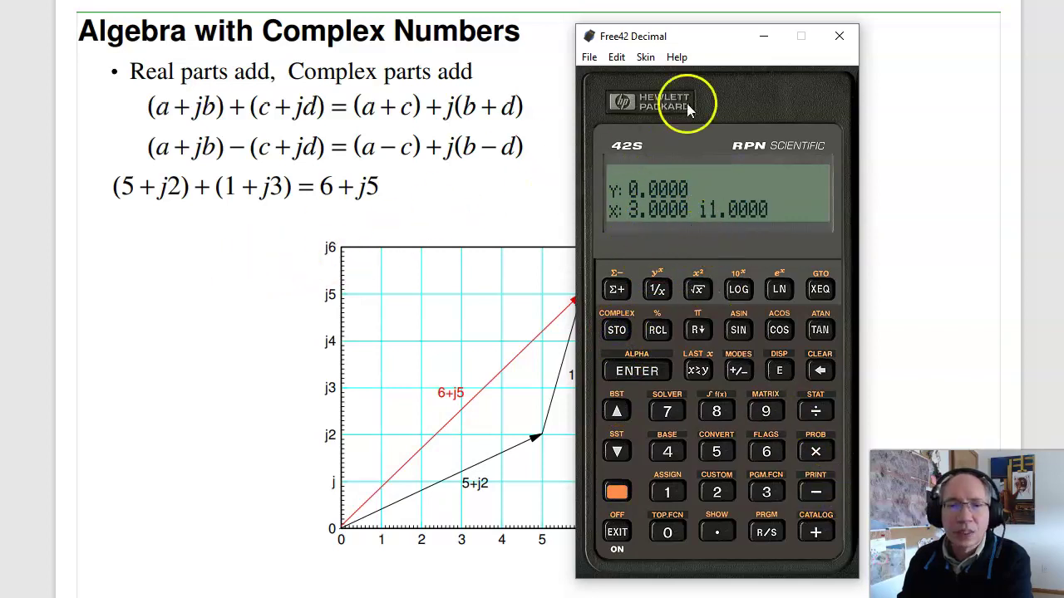
left_click_drag(745, 45, 574, 41)
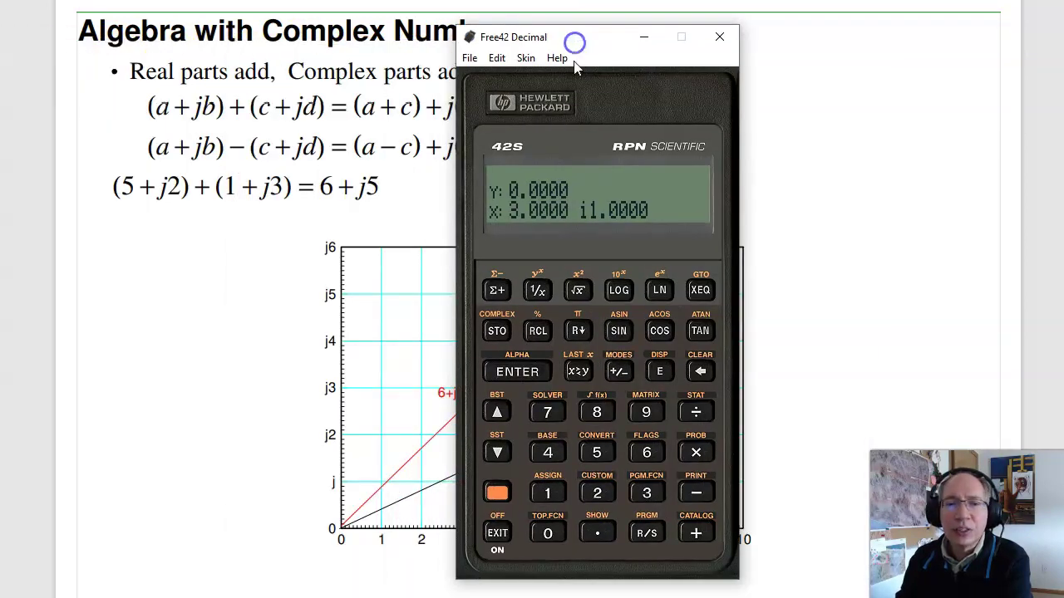
- Switch the complex display mode to POLAR
left_click(497, 493)
left_click(619, 372)
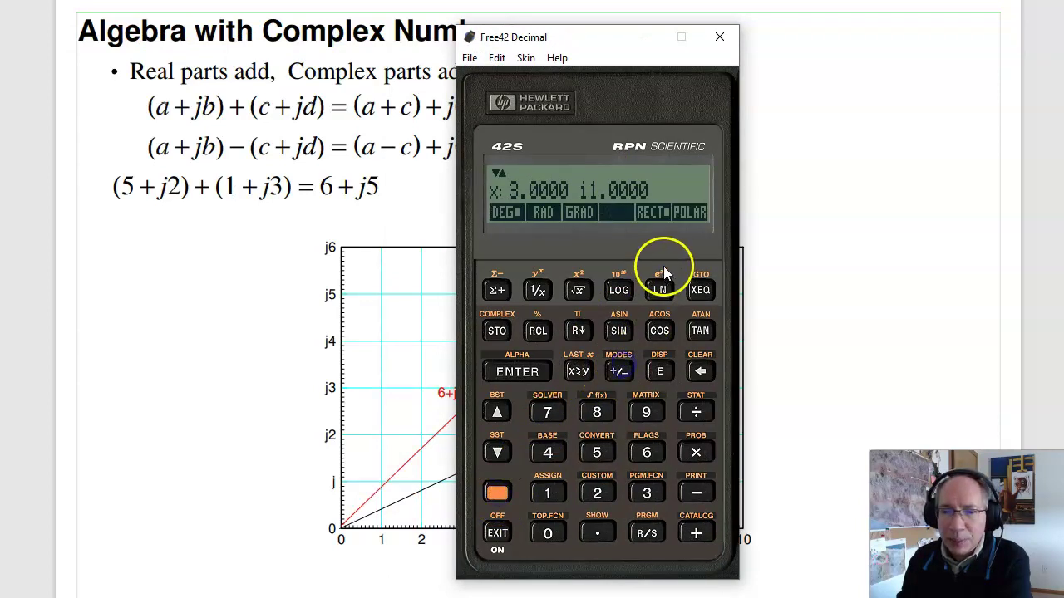
left_click(700, 290)
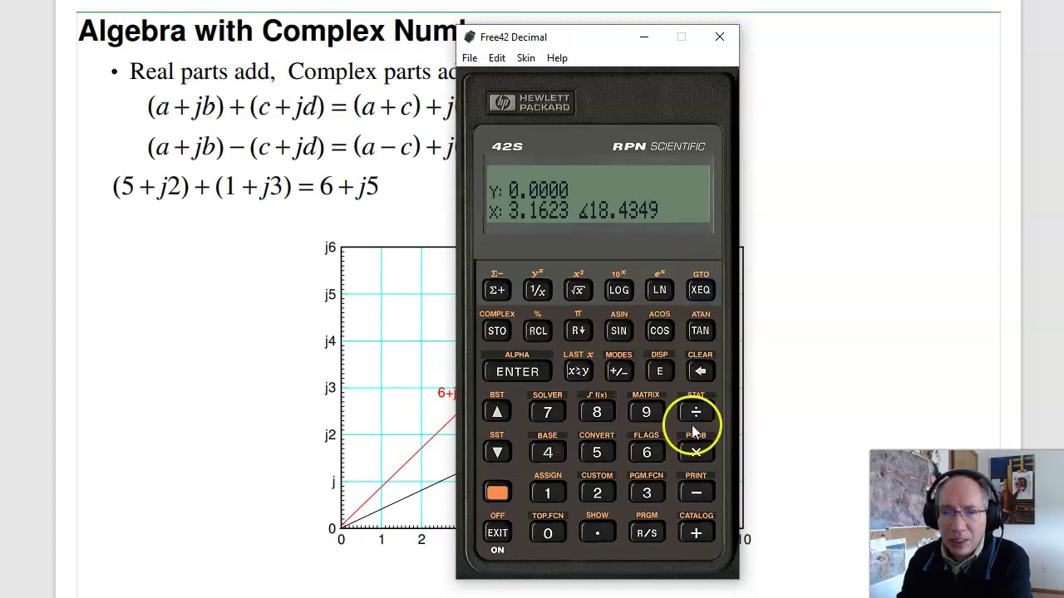
- Clear X and enter the polar number 5∠20
left_click(701, 372)
left_click(596, 452)
left_click(519, 372)
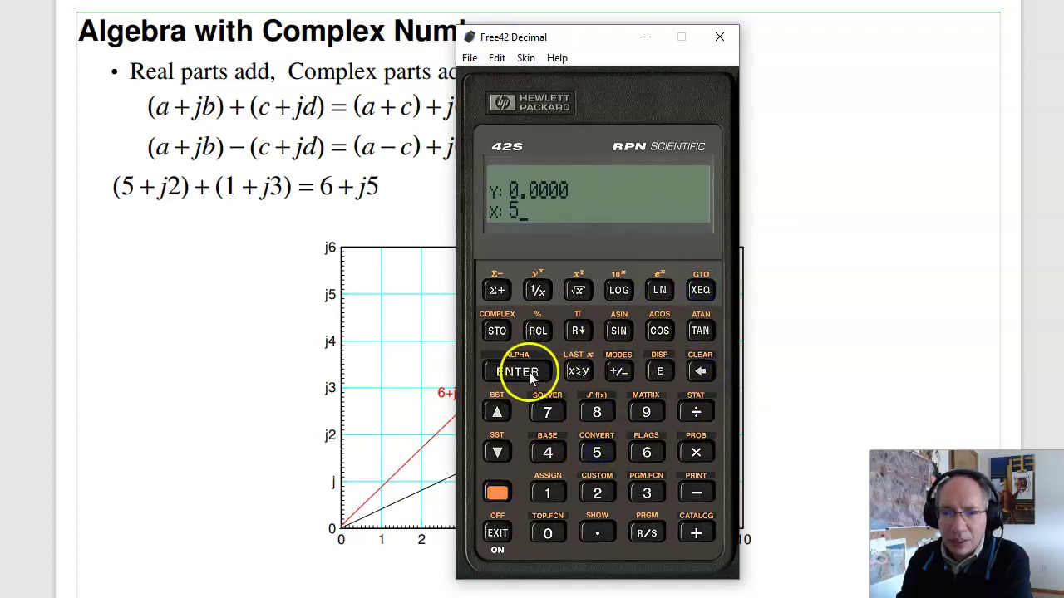
left_click(596, 494)
left_click(548, 532)
left_click(497, 494)
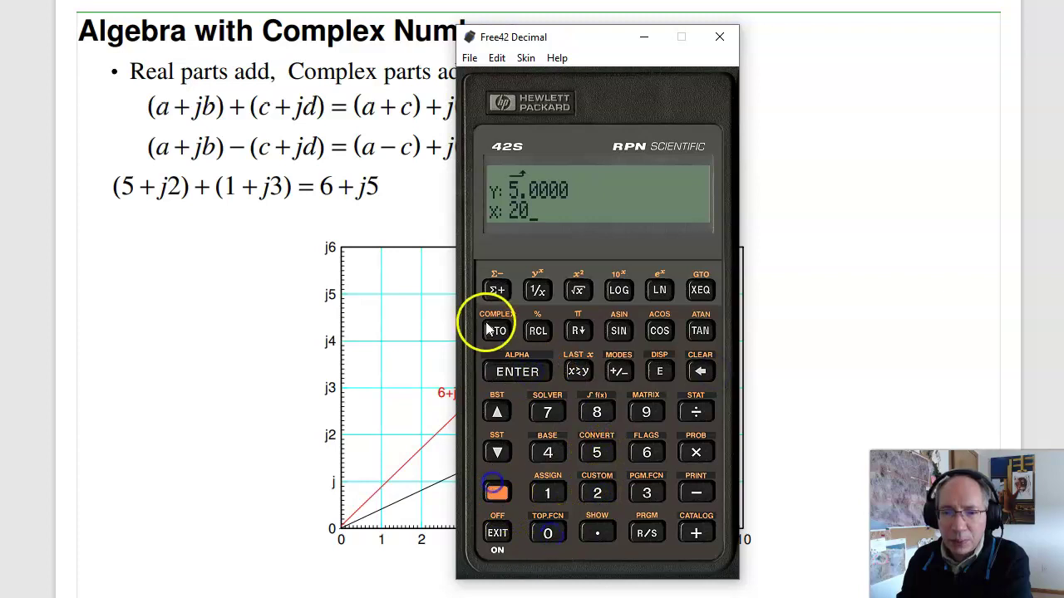
left_click(496, 331)
- Enter 4∠30 and add it to 5∠20, giving 8.9662∠24.4430
left_click(548, 452)
left_click(517, 371)
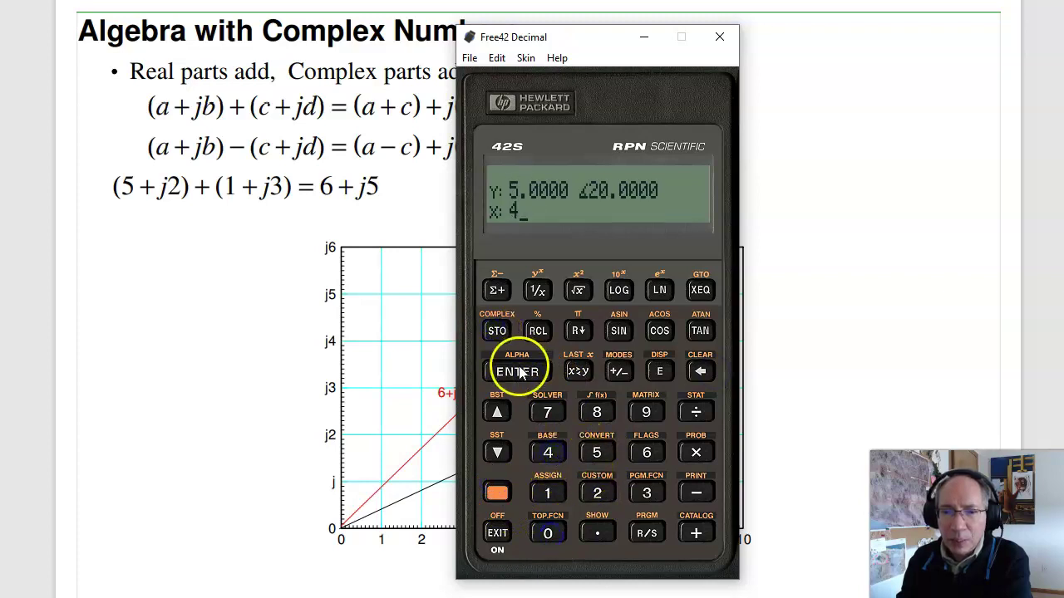
left_click(646, 494)
left_click(548, 533)
left_click(497, 494)
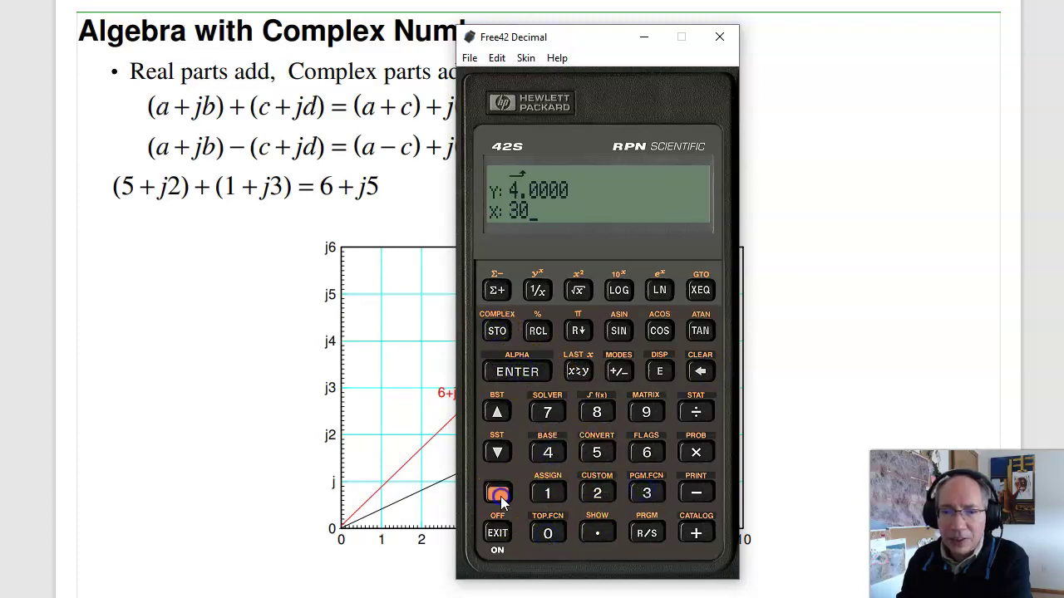
left_click(496, 331)
left_click(692, 515)
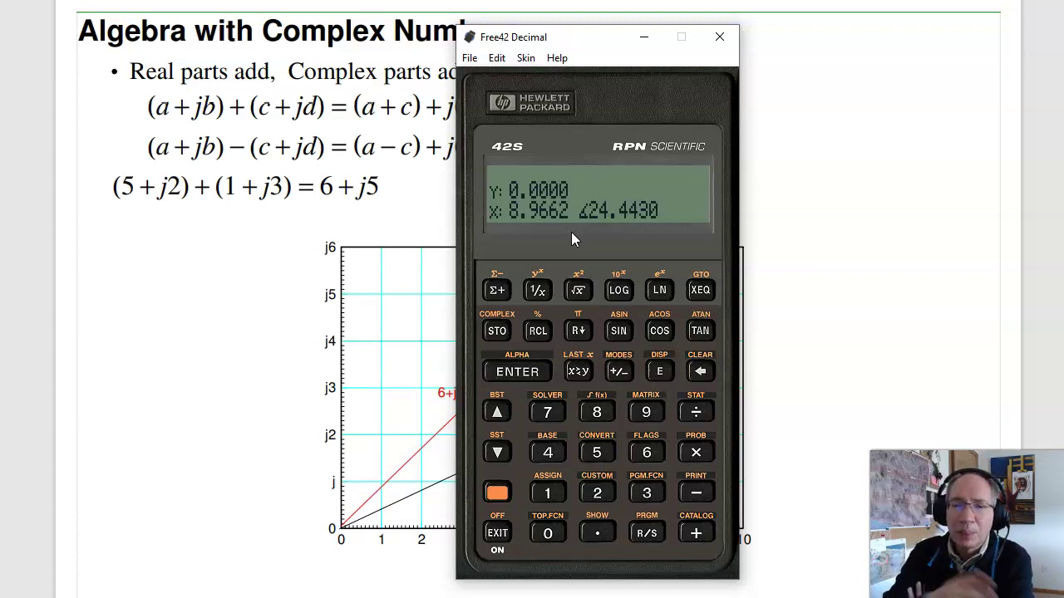
left_click_drag(580, 40, 490, 39)
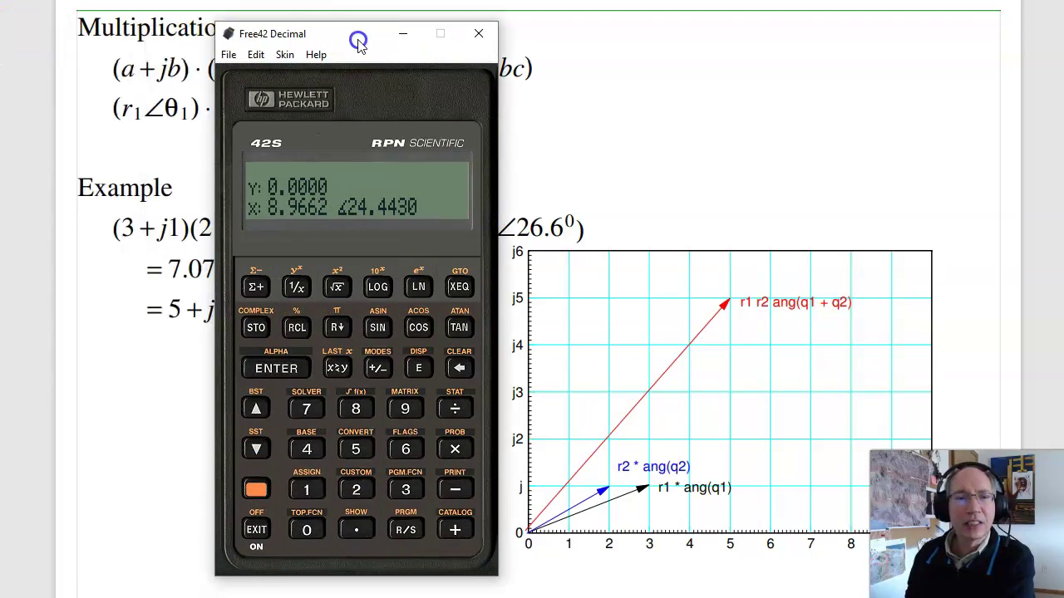
- Reposition the calculator, clear the stack, and keep POLAR display mode
left_click_drag(356, 38, 373, 38)
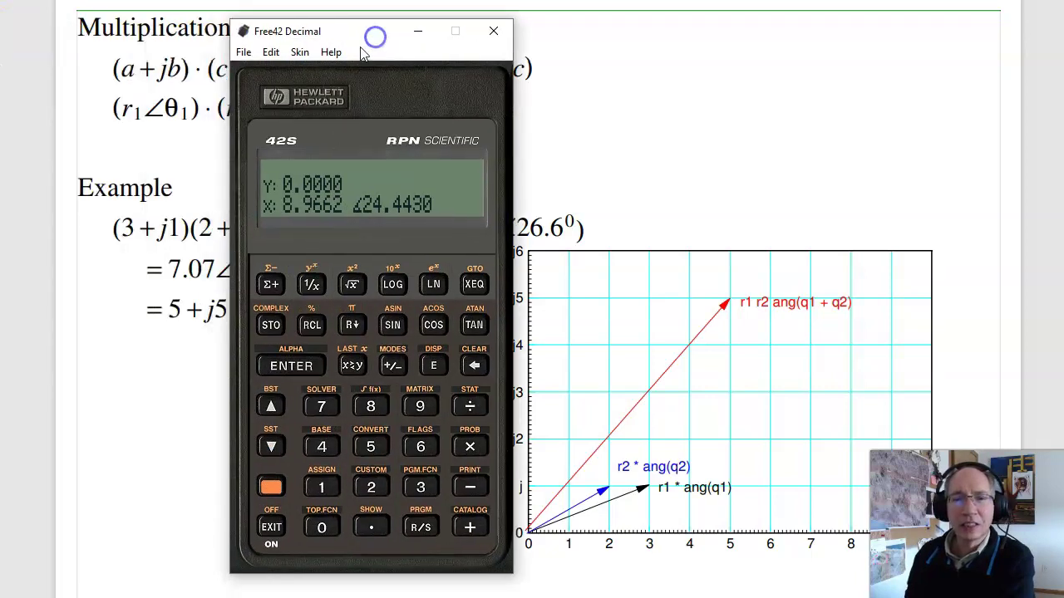
left_click(474, 366)
left_click(291, 365)
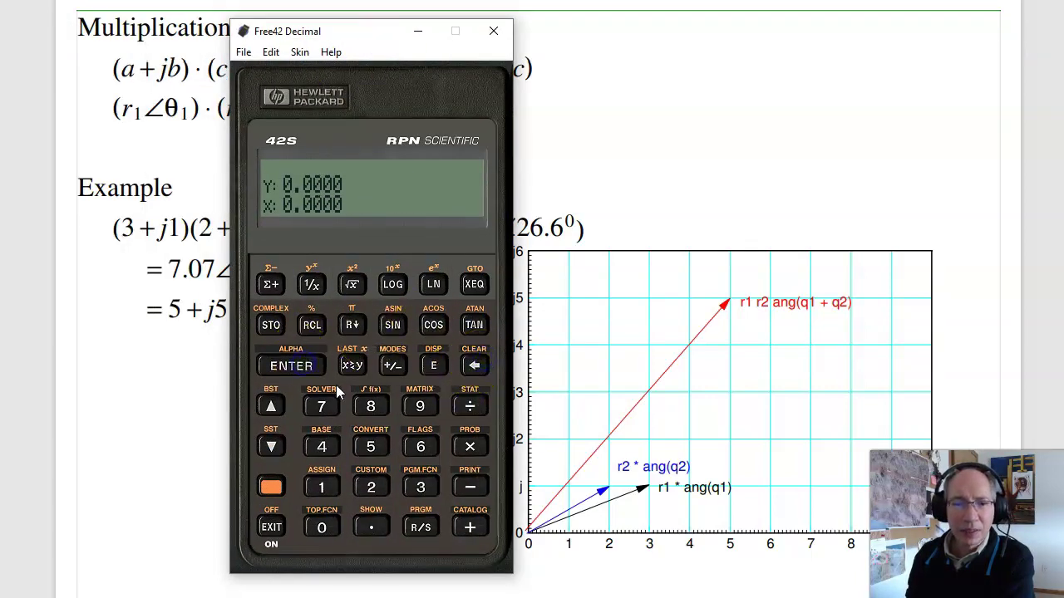
left_click(271, 487)
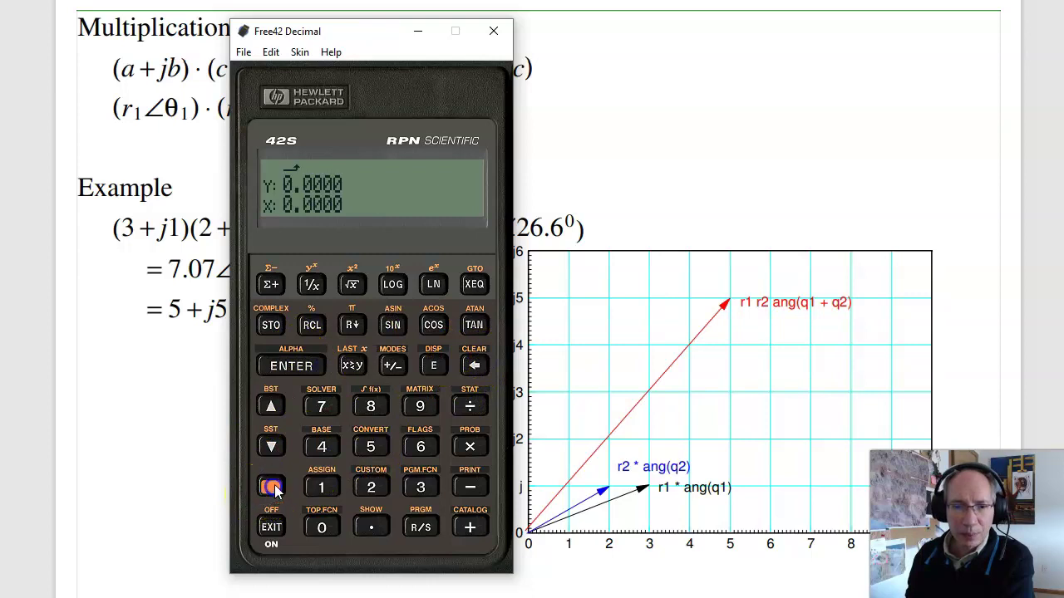
left_click(397, 364)
left_click(474, 284)
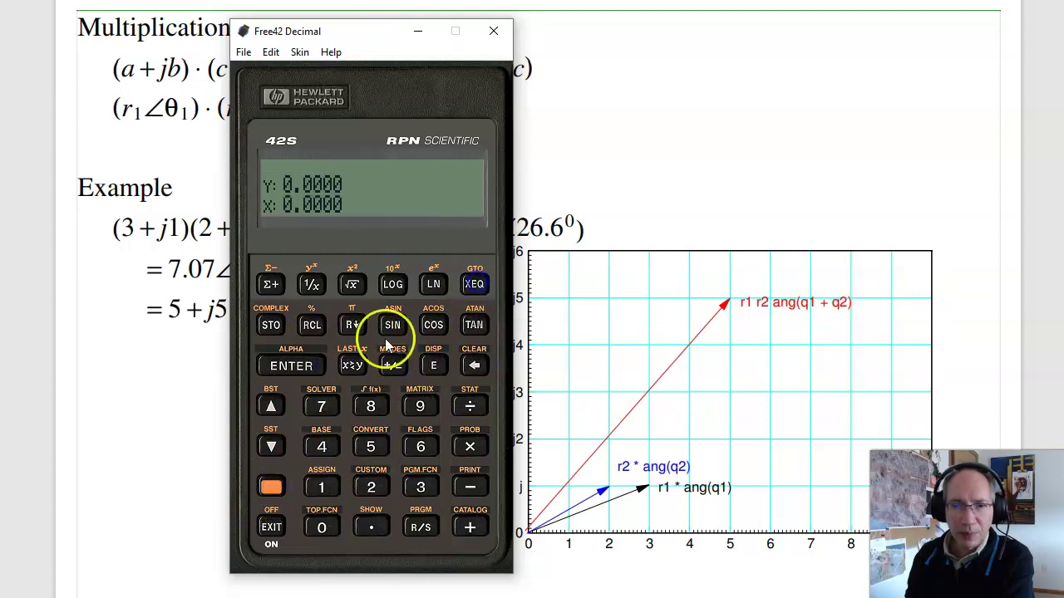
- Enter the polar number 5∠20
left_click(379, 455)
left_click(309, 366)
left_click(371, 487)
left_click(331, 527)
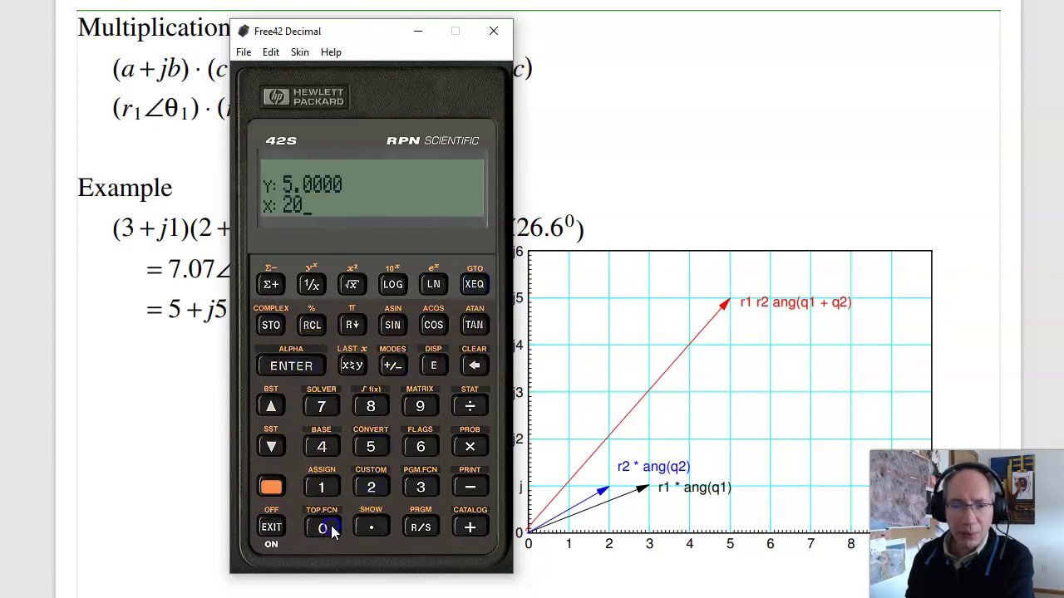
left_click(271, 324)
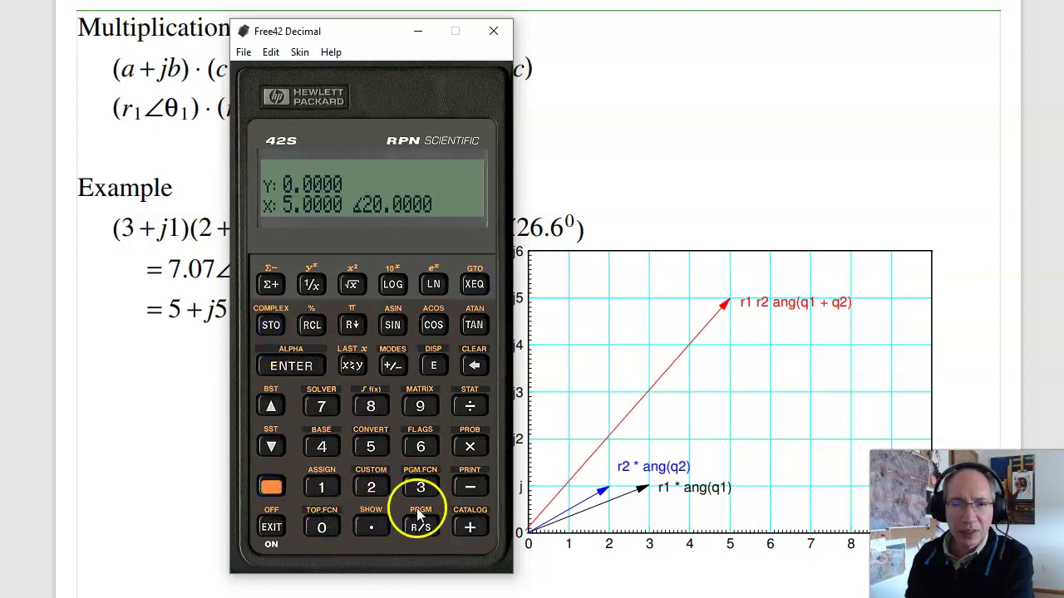
left_click(419, 488)
- Enter 3∠30 and multiply it by 5∠20, giving 15∠50
left_click(291, 366)
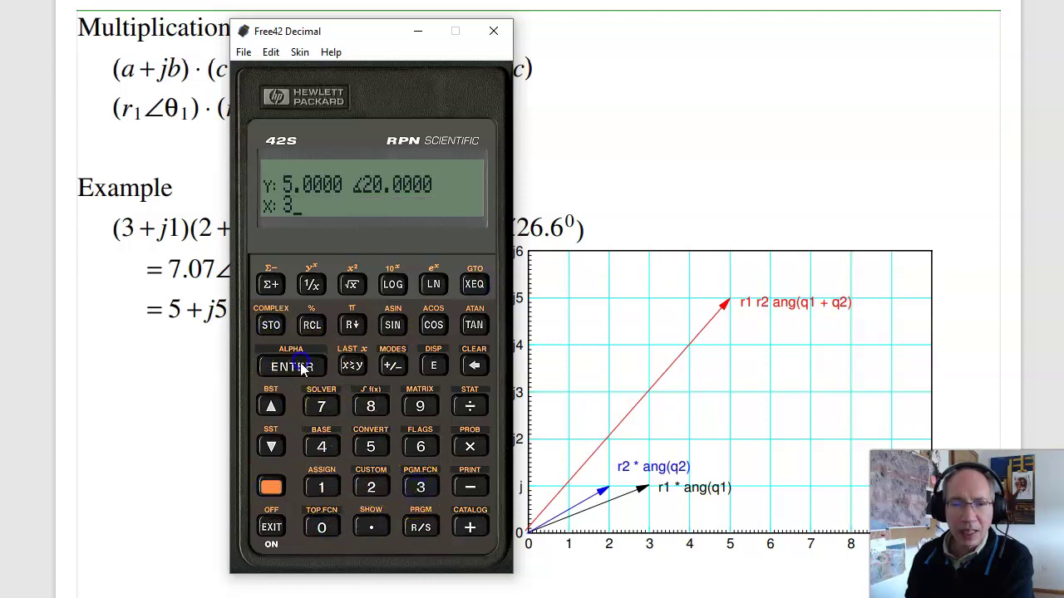
left_click(412, 491)
left_click(335, 530)
left_click(273, 488)
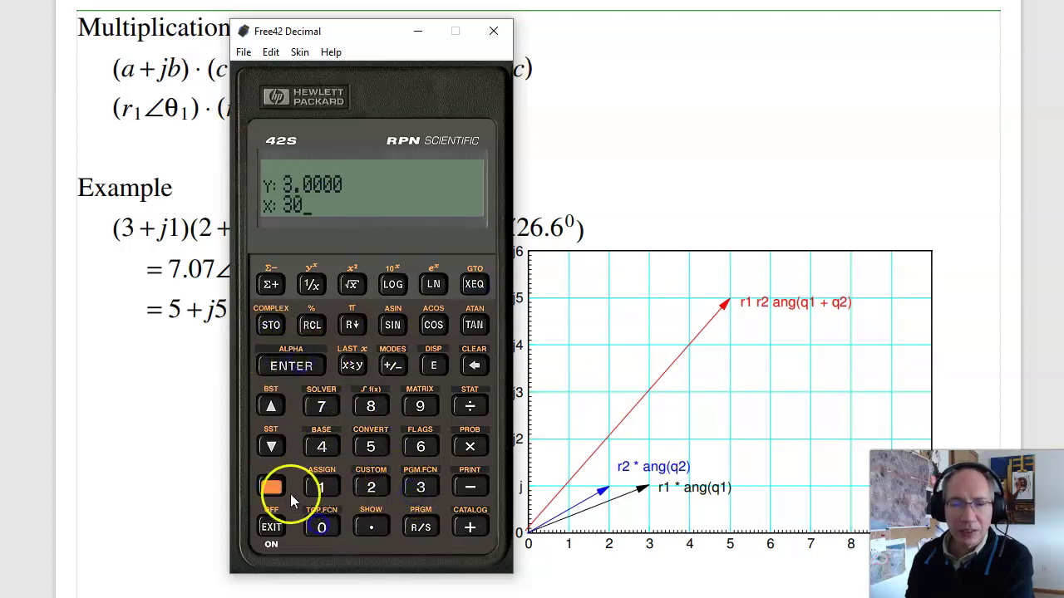
left_click(274, 327)
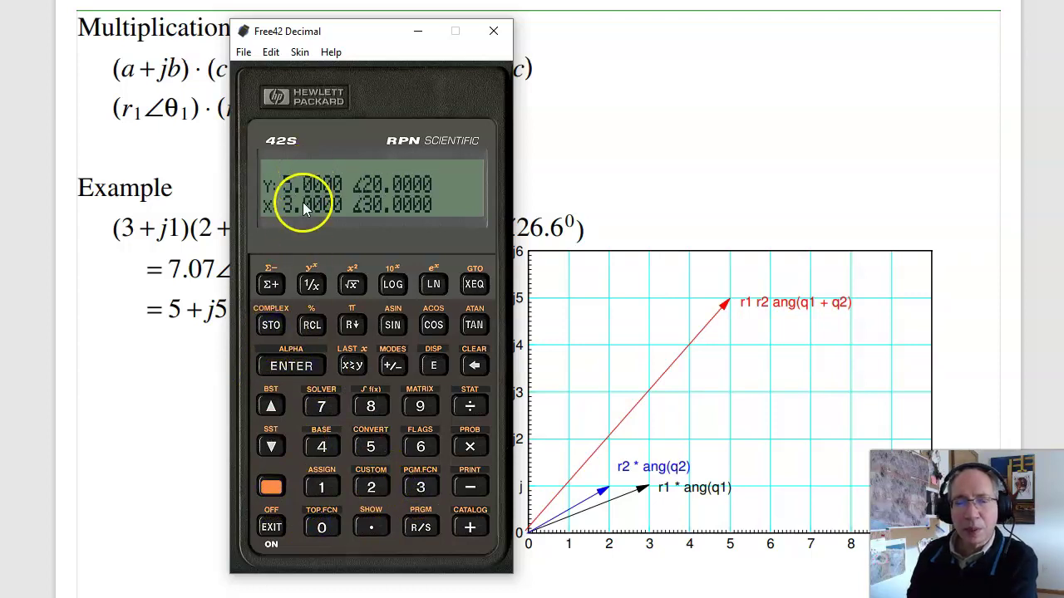
left_click(472, 448)
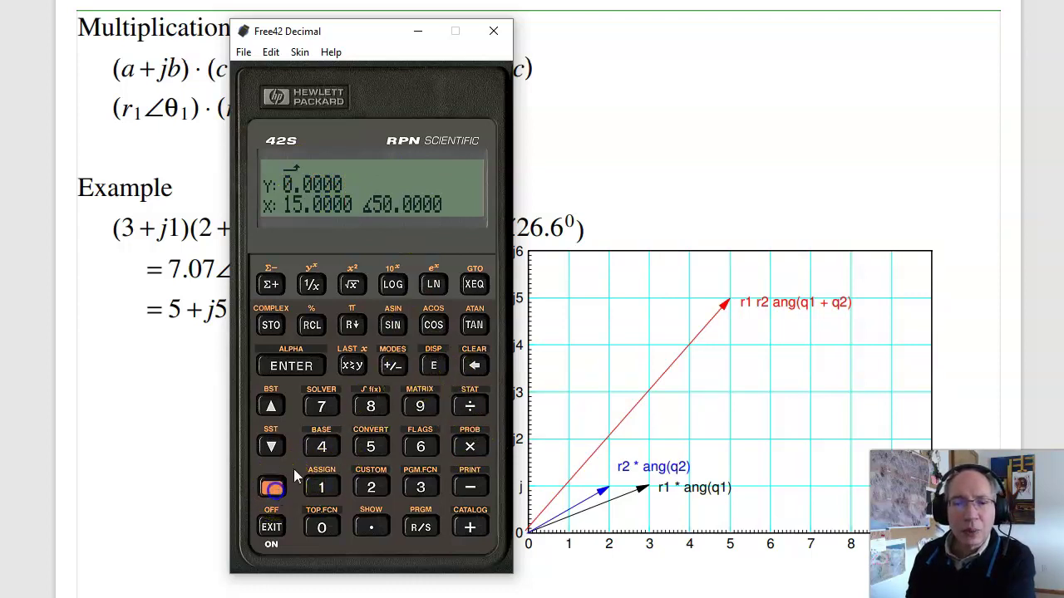
- Switch to RECT mode so the product reads 9.6418 i11.4907
left_click(393, 365)
left_click(434, 281)
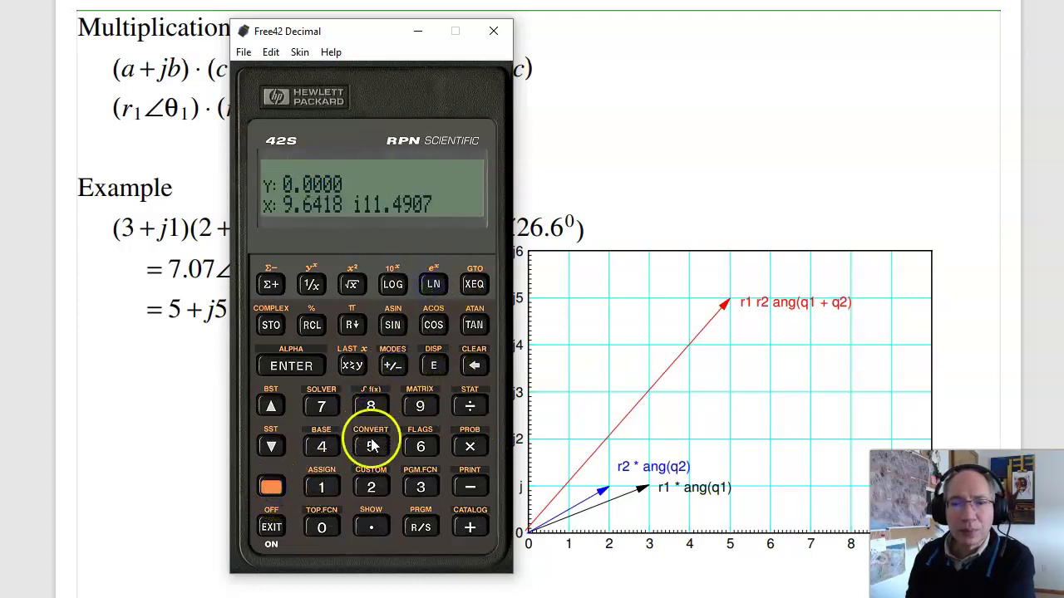
left_click(372, 446)
- Move the calculator, delete the stray 5, and enter 3+i1
left_click_drag(381, 34, 590, 10)
left_click(686, 339)
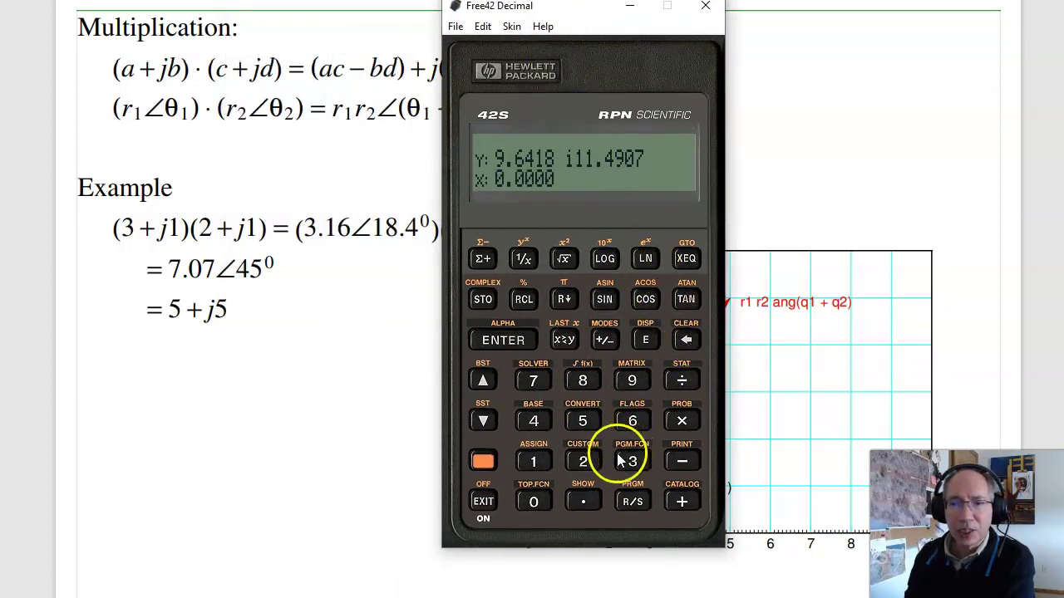
left_click(621, 460)
left_click(505, 340)
left_click(534, 460)
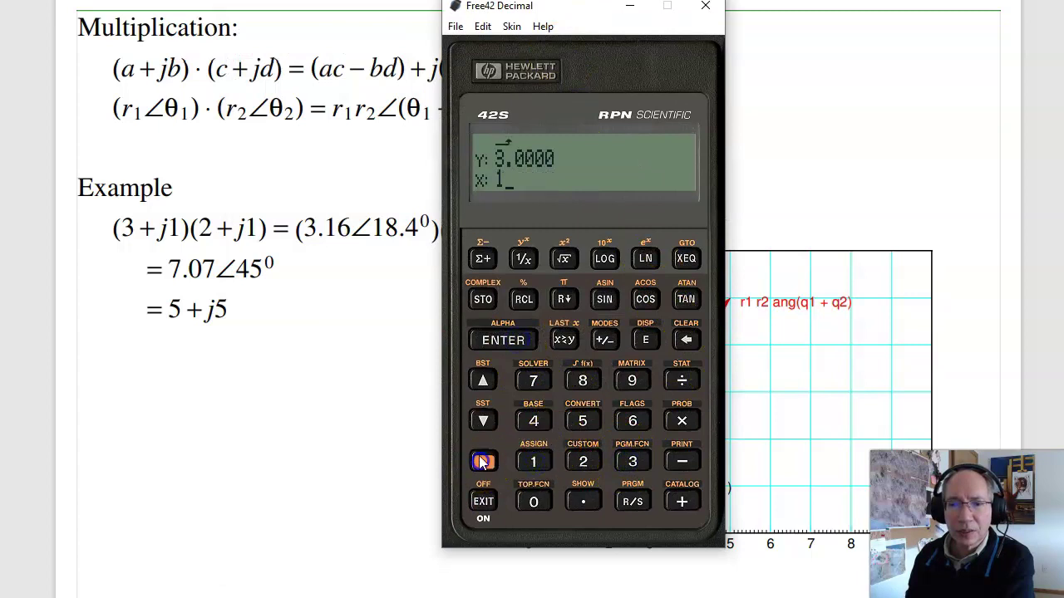
left_click(482, 299)
- Enter 2+i1 and multiply it by 3+i1, giving 5.0000 i5.0000
left_click(573, 462)
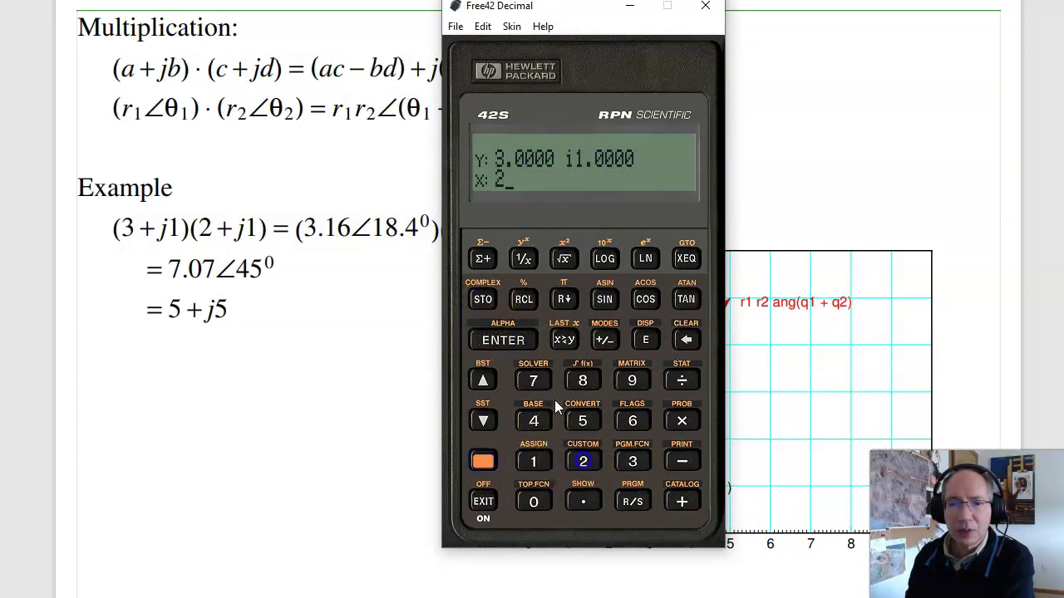
left_click(515, 341)
left_click(533, 460)
left_click(482, 461)
left_click(482, 299)
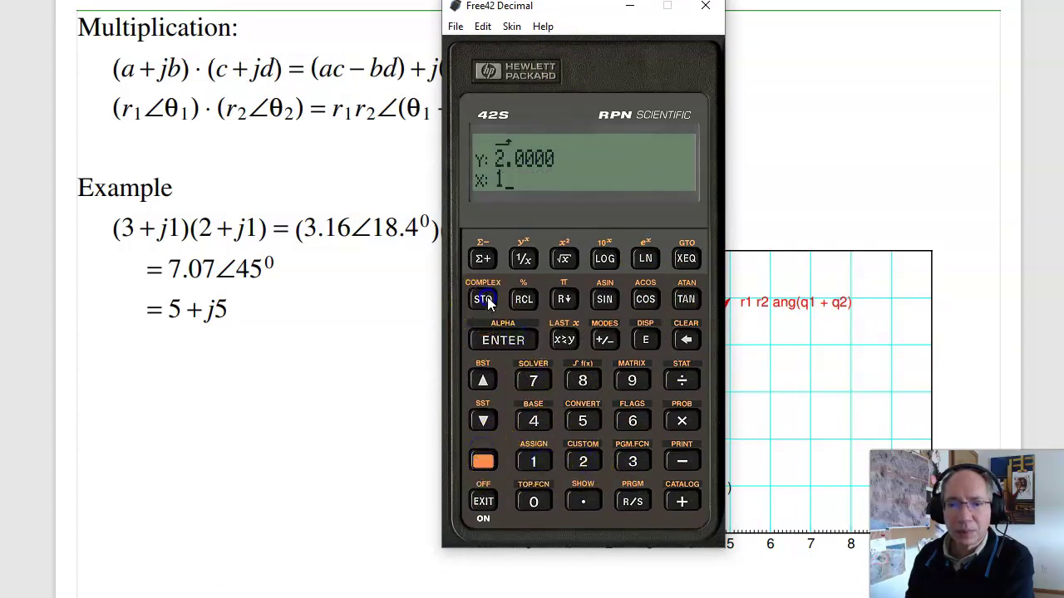
left_click(679, 422)
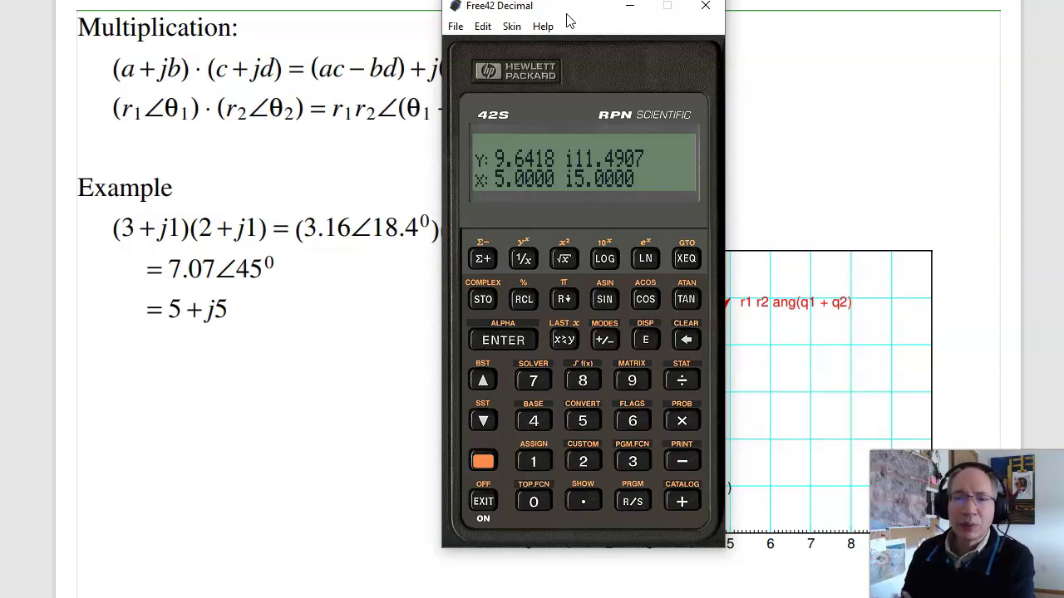
- Move the calculator aside and scroll the slides to the Division section
left_click_drag(544, 9, 0, 14)
scroll(255, 256, "down", 10)
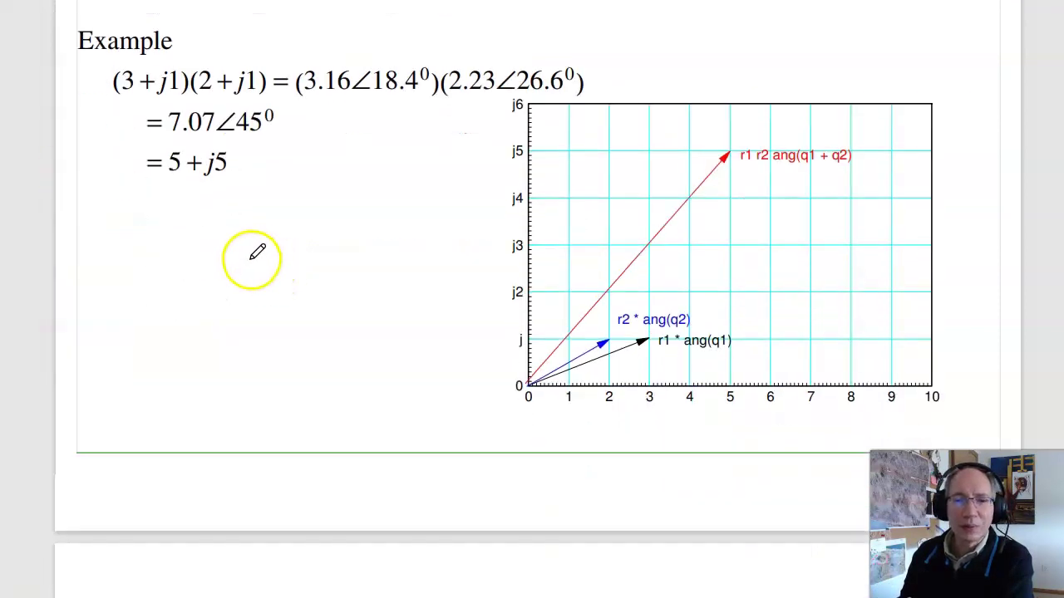
scroll(258, 259, "down", 4)
scroll(257, 259, "up", 2)
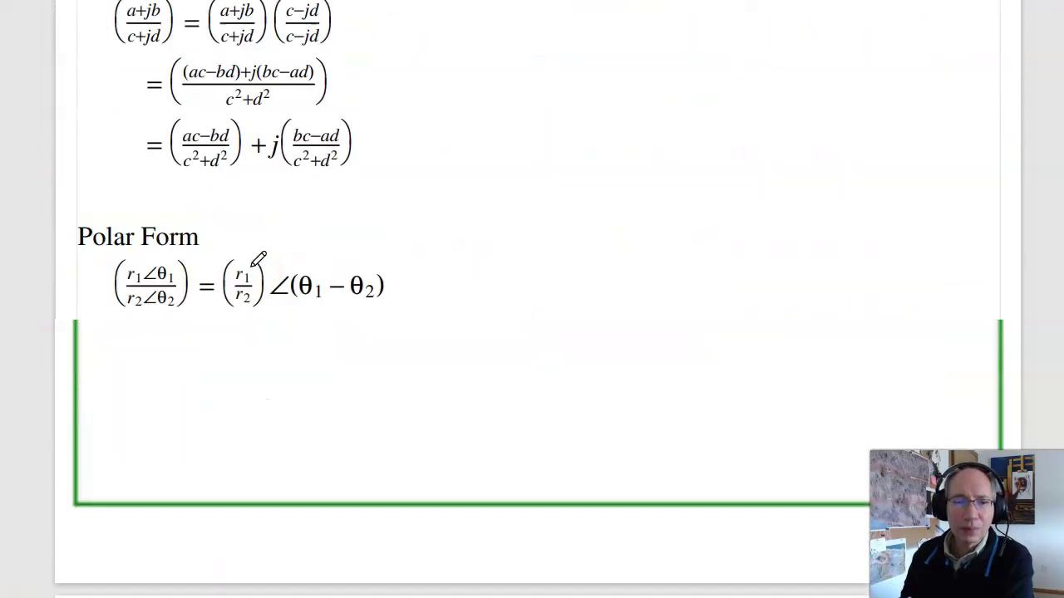
scroll(258, 259, "up", 1)
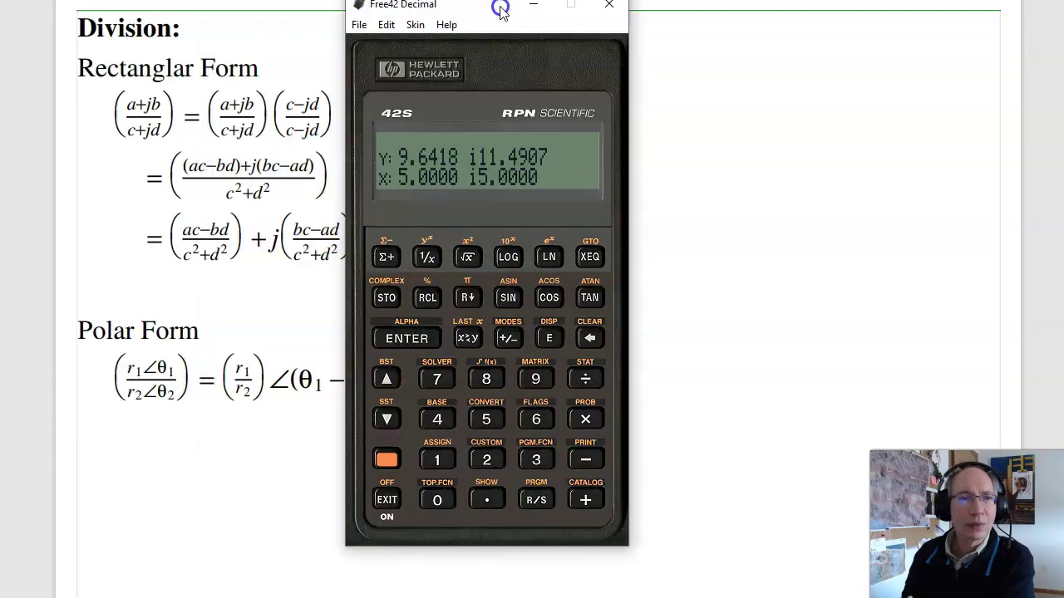
- Place the calculator over the Division slide, clear the stack, and enter 3+i1
left_click_drag(504, 11, 558, 43)
left_click(652, 379)
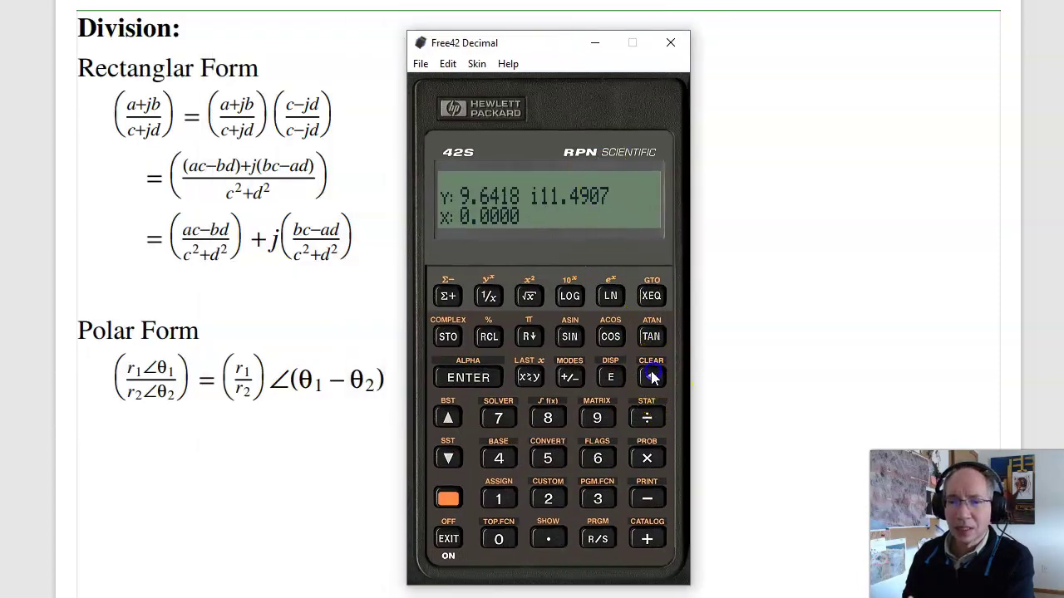
left_click(478, 379)
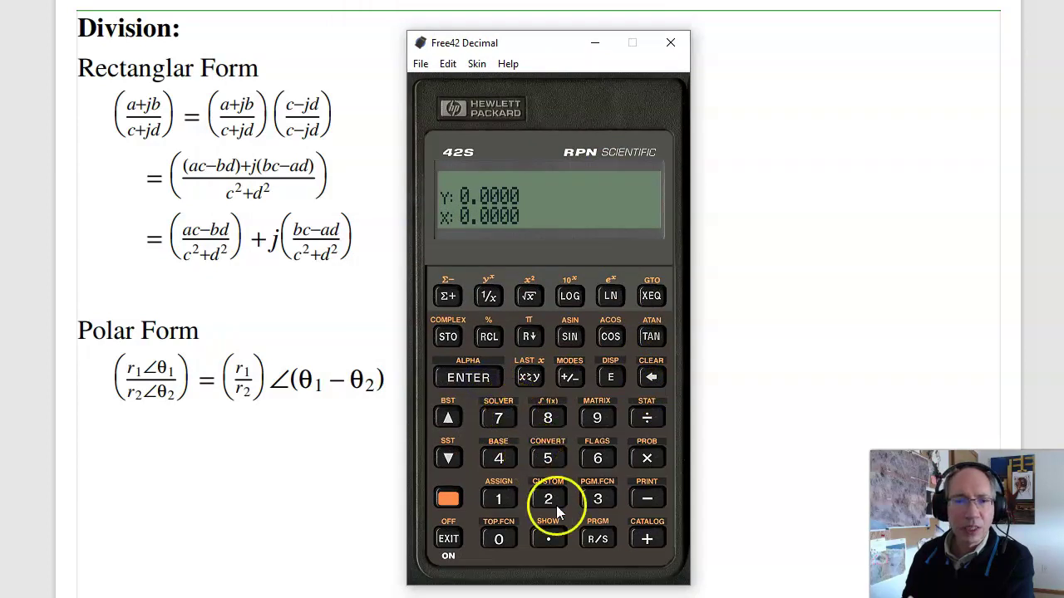
left_click(592, 503)
left_click(491, 378)
left_click(500, 499)
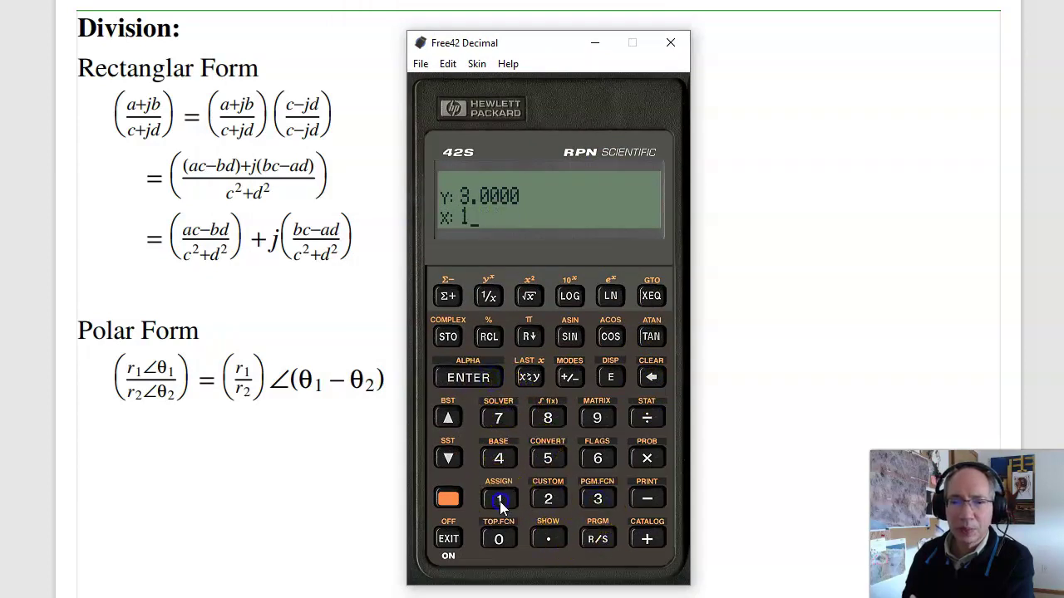
left_click(448, 336)
- Enter 2+i1 and divide 3+i1 by it for 1.4000 -i0.2000, then clear the display
left_click(545, 500)
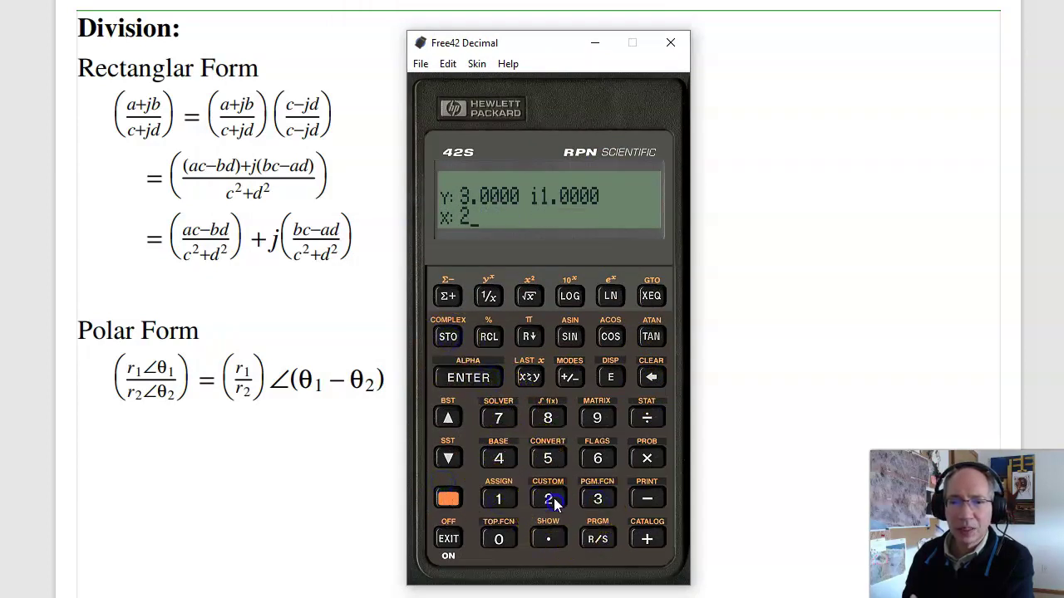
left_click(479, 378)
left_click(500, 498)
left_click(448, 499)
left_click(448, 336)
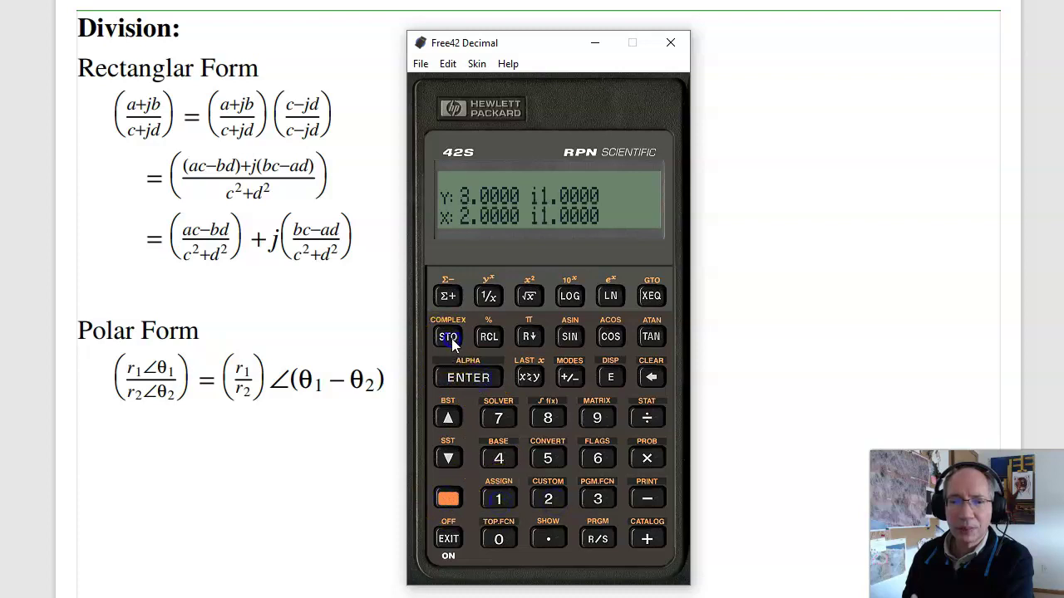
left_click(651, 421)
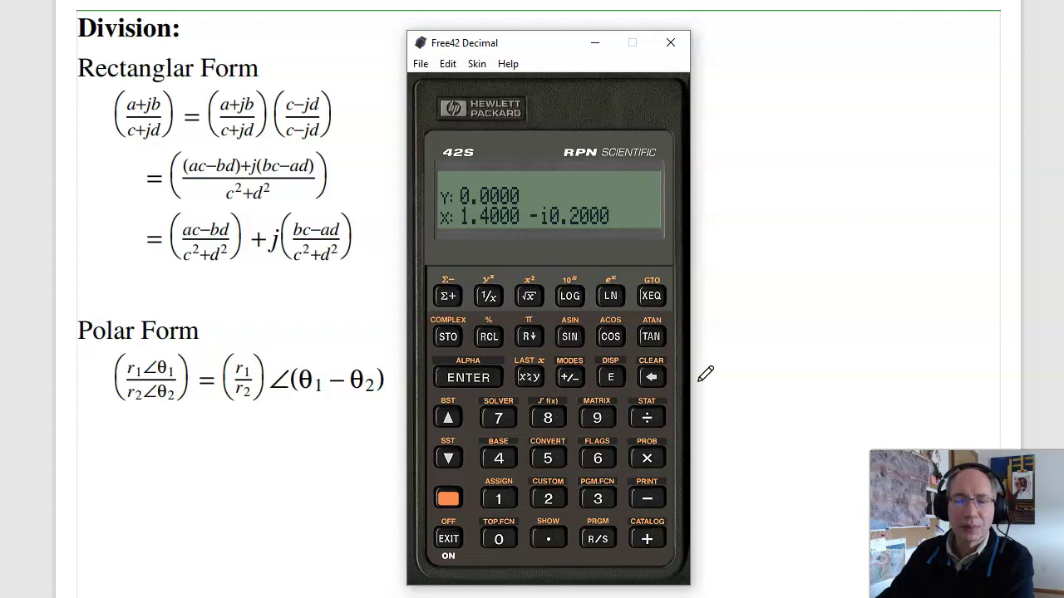
left_click(651, 377)
- Switch the complex display mode to POLAR
left_click(449, 498)
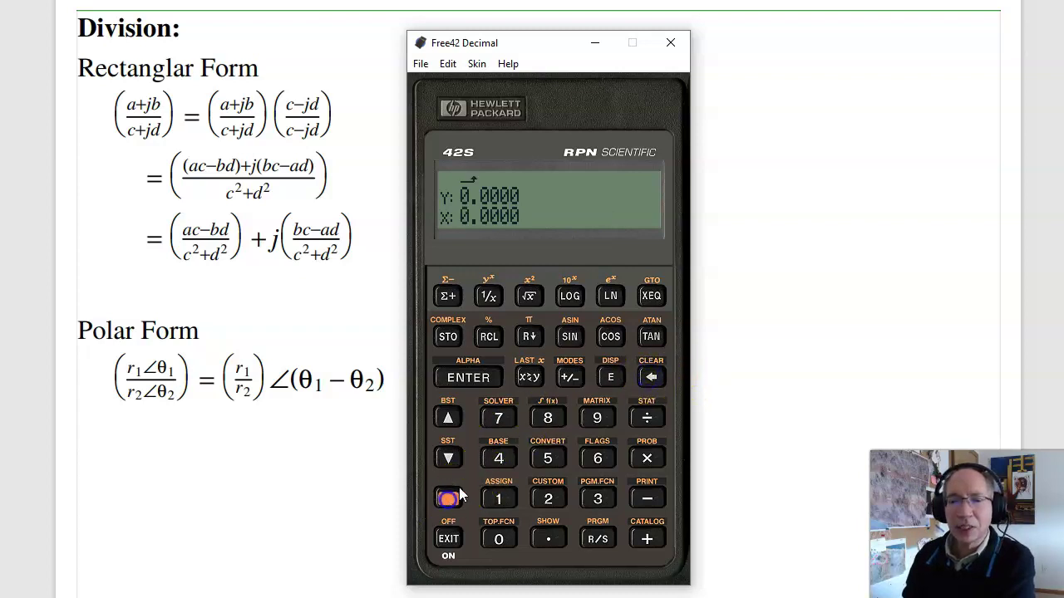
left_click(571, 379)
left_click(650, 299)
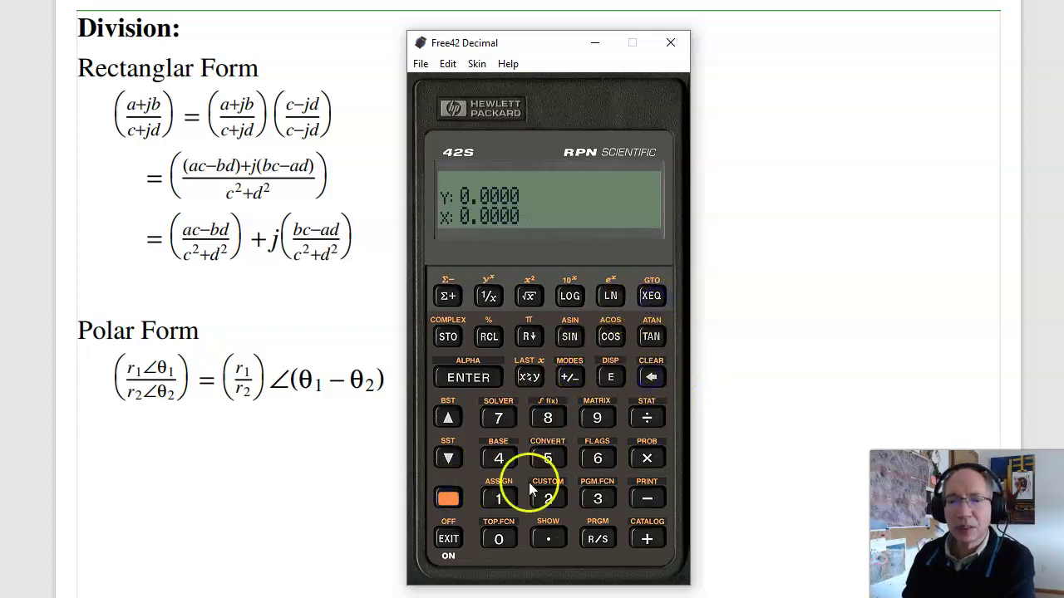
- Enter the polar number 50∠30
left_click(548, 458)
left_click(498, 540)
left_click(471, 377)
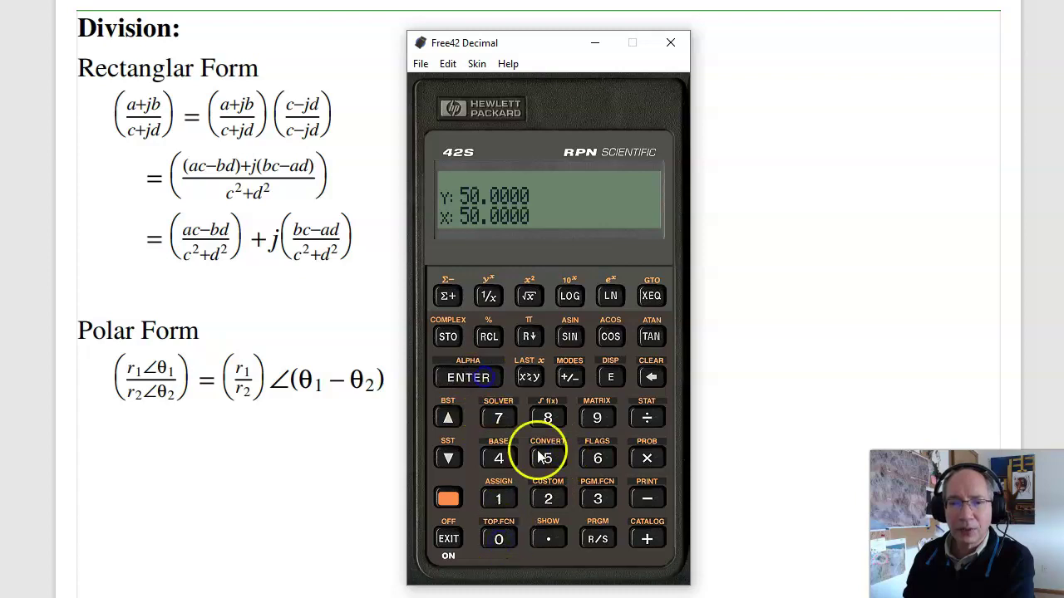
left_click(598, 498)
left_click(498, 539)
left_click(448, 498)
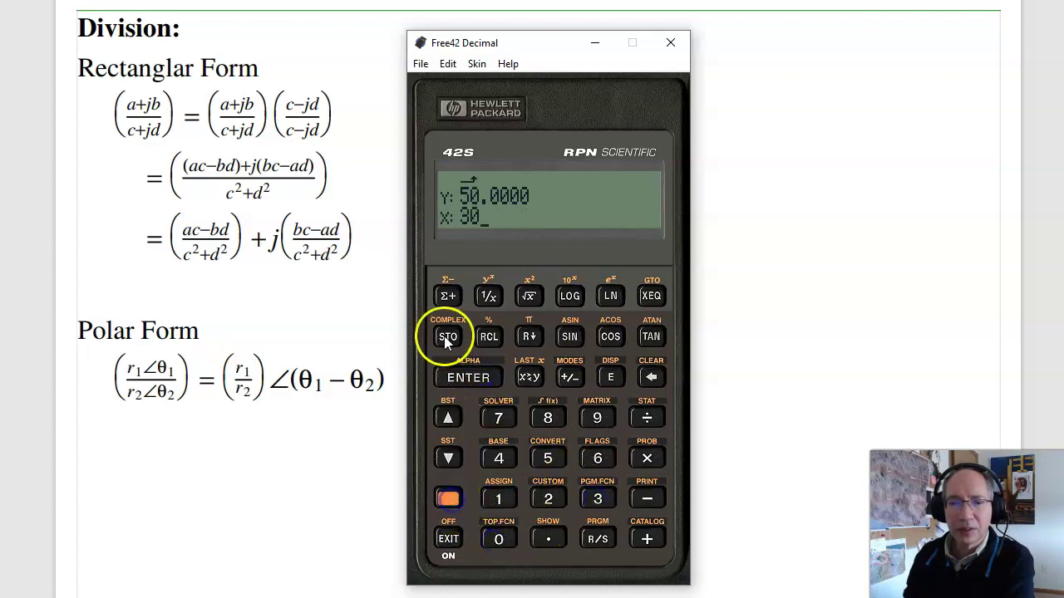
left_click(448, 336)
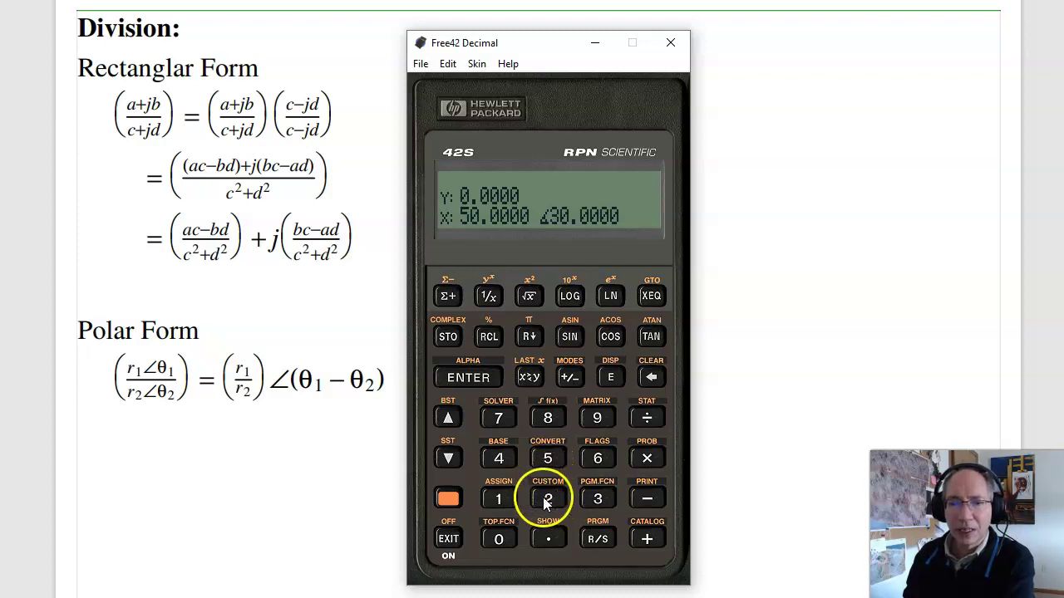
- Enter 10∠20 and divide 50∠30 by it to get 5.0000∠10.0000, then move the calculator aside
left_click(498, 499)
left_click(498, 539)
left_click(488, 381)
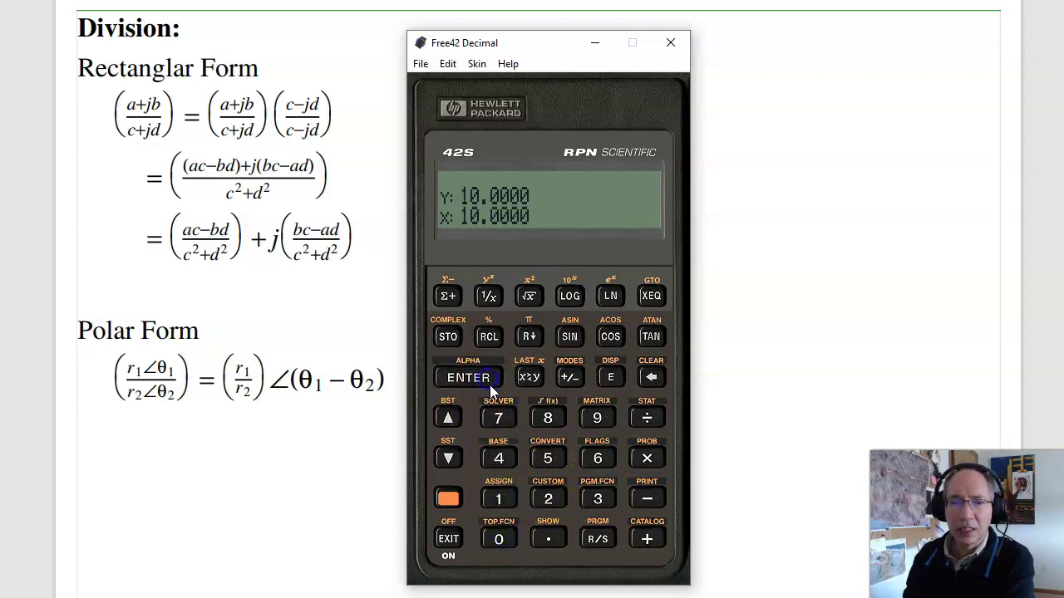
left_click(536, 504)
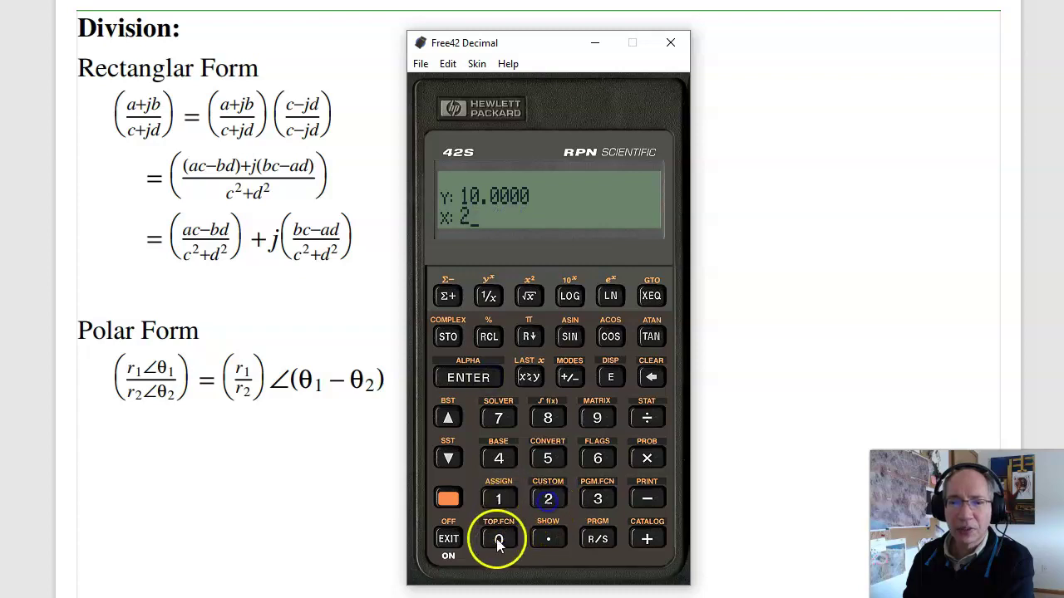
left_click(498, 538)
left_click(450, 350)
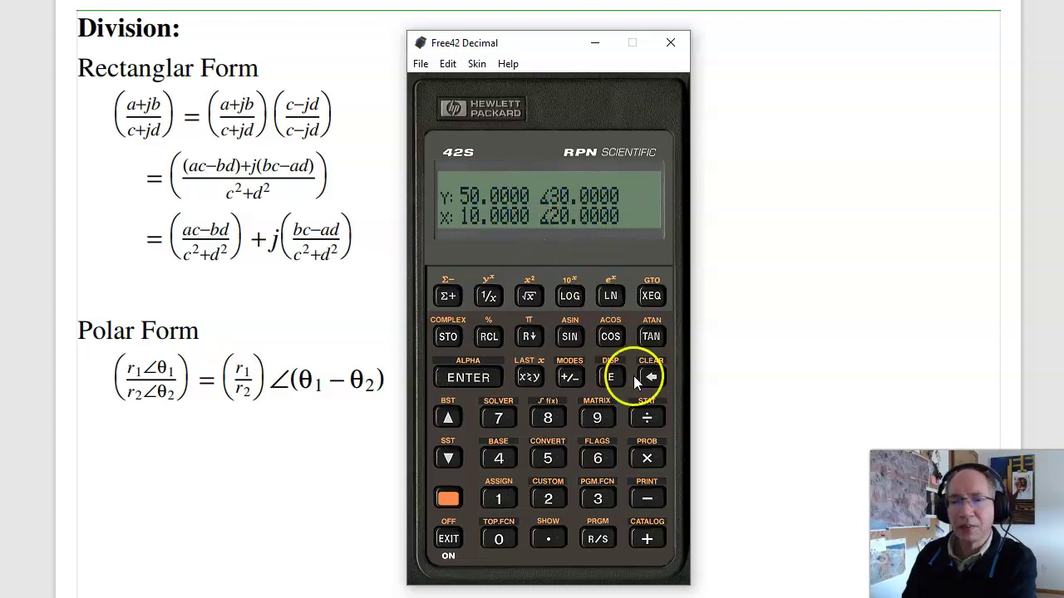
left_click(649, 418)
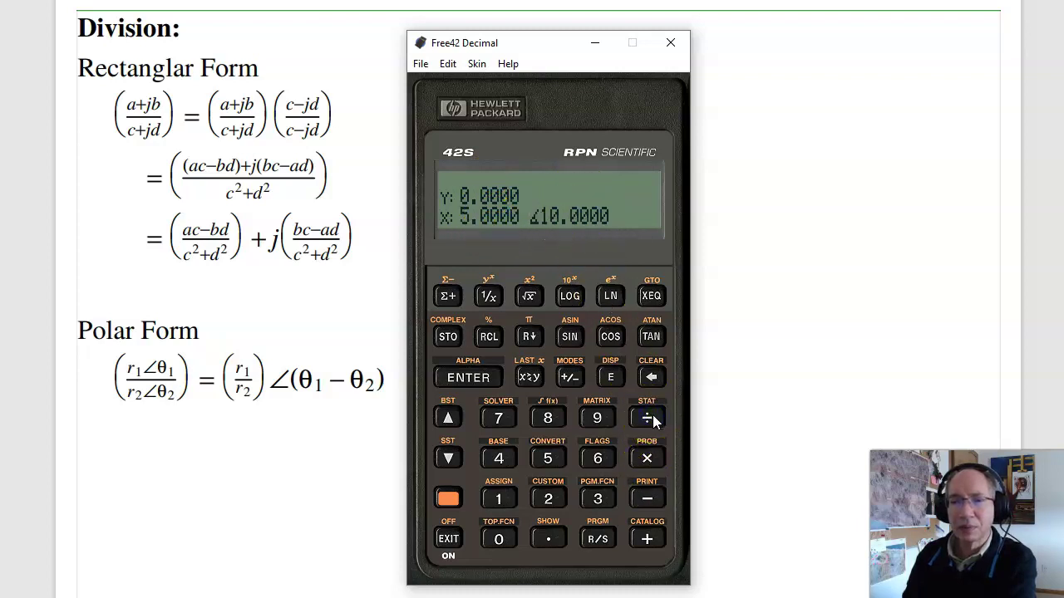
left_click(576, 170)
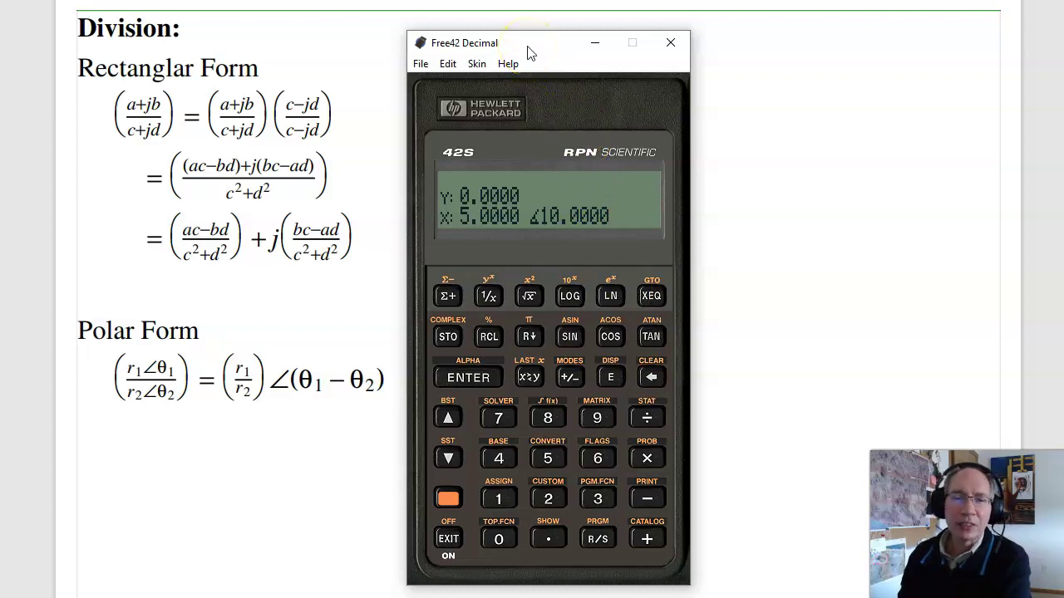
left_click_drag(529, 53, 0, 17)
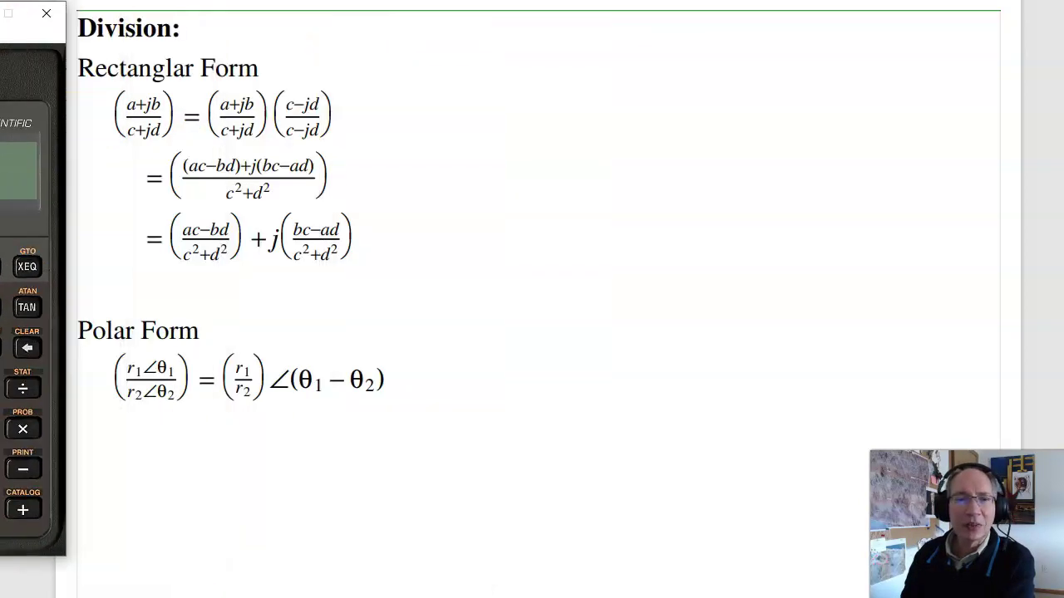